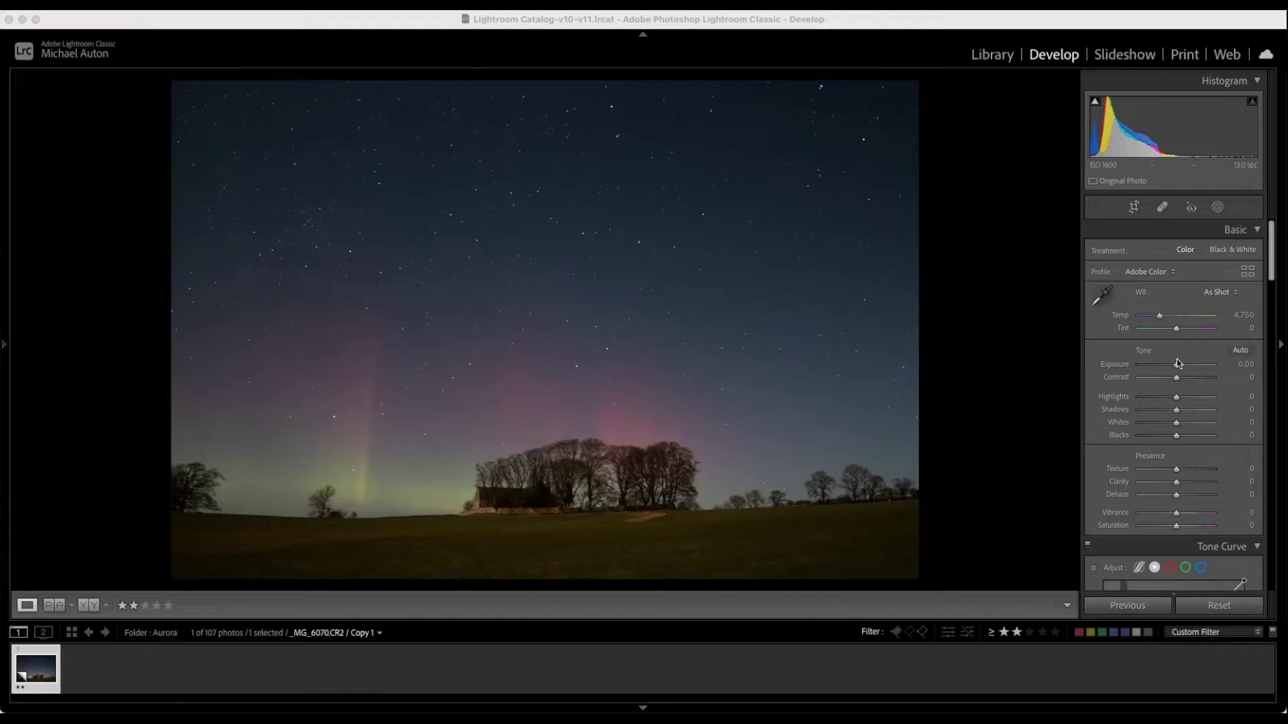
Enable lens profile corrections and set the lens make to Samyang.
left_click_drag(1271, 264, 1271, 462)
scroll(1118, 364, "down", 3)
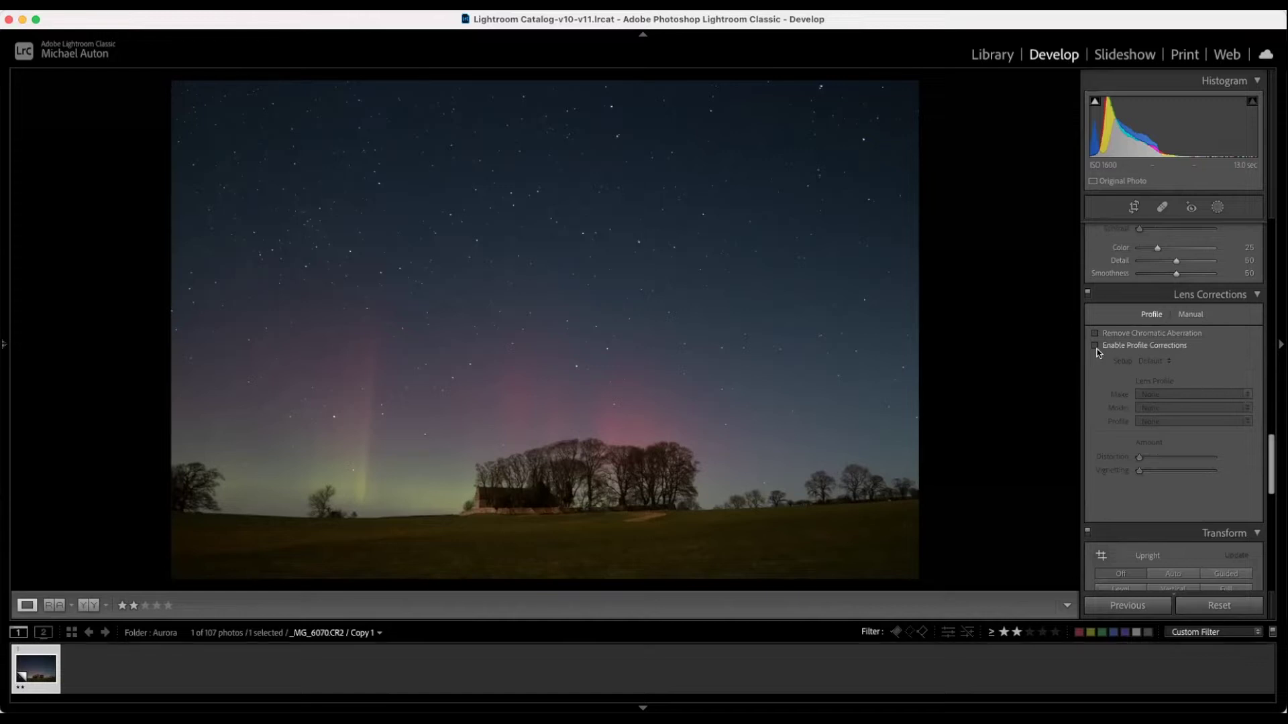
left_click(1096, 345)
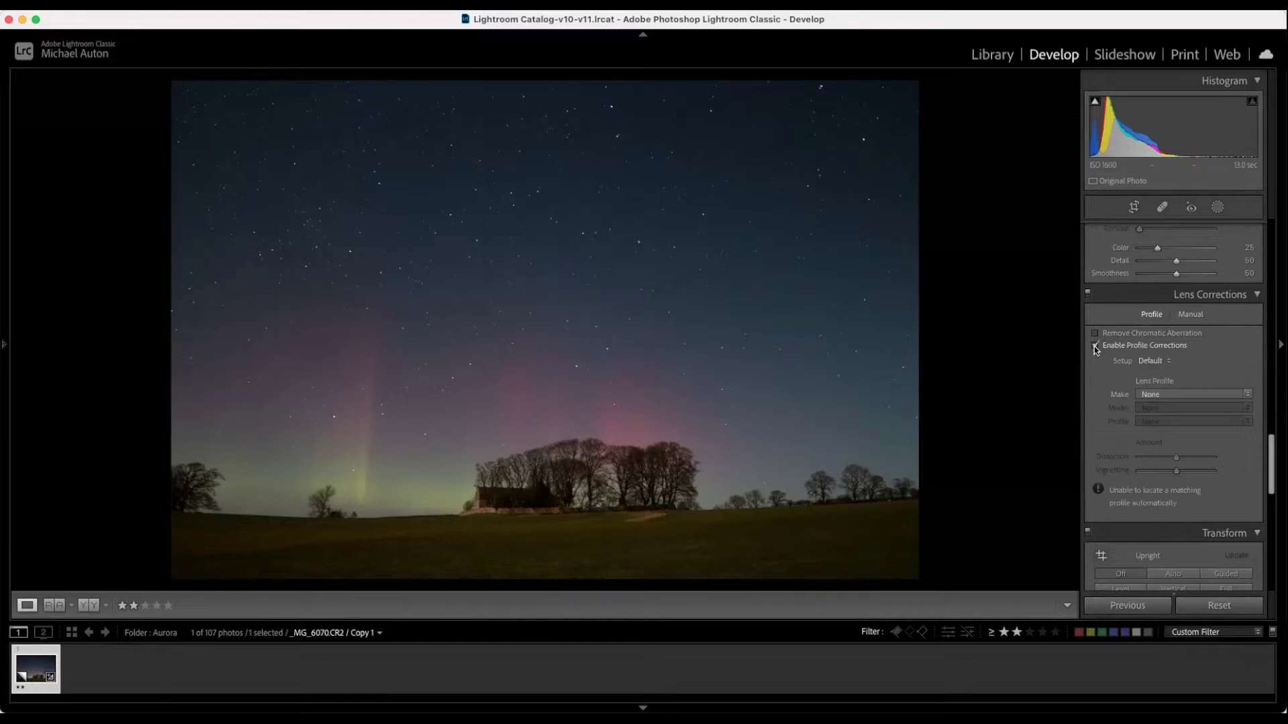
left_click(1249, 396)
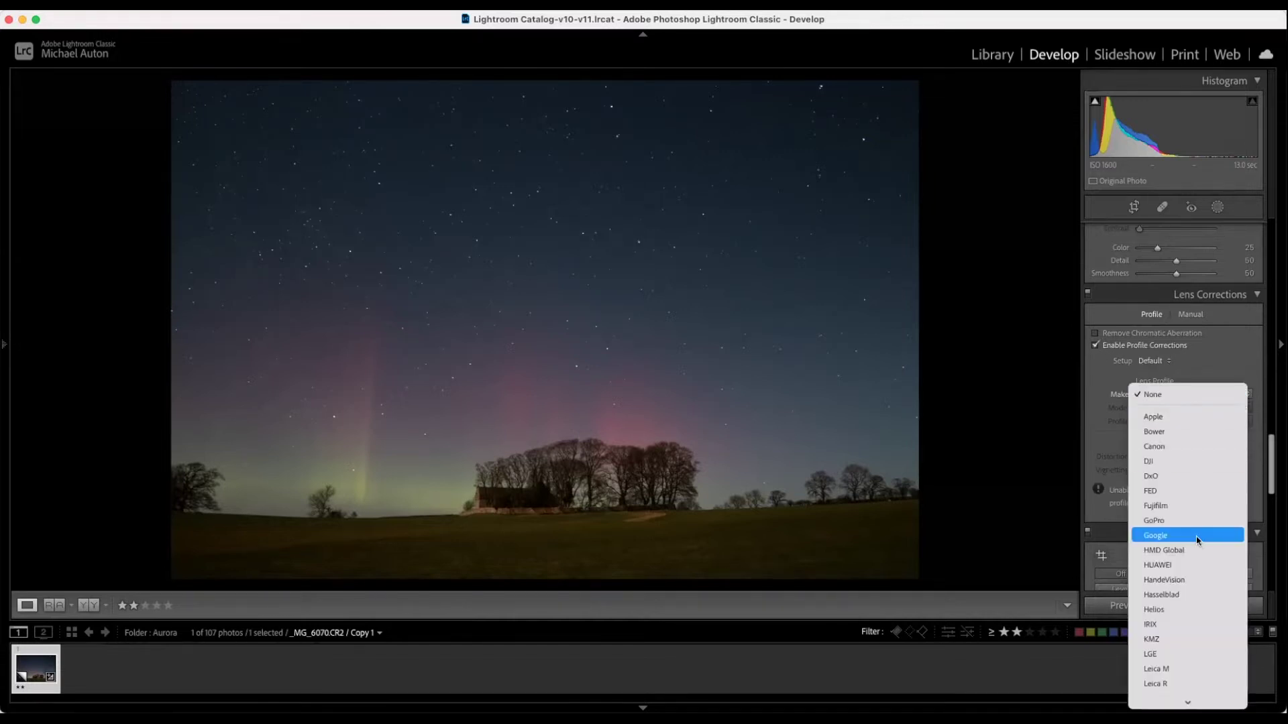
scroll(1205, 547, "down", 3)
scroll(1204, 545, "down", 10)
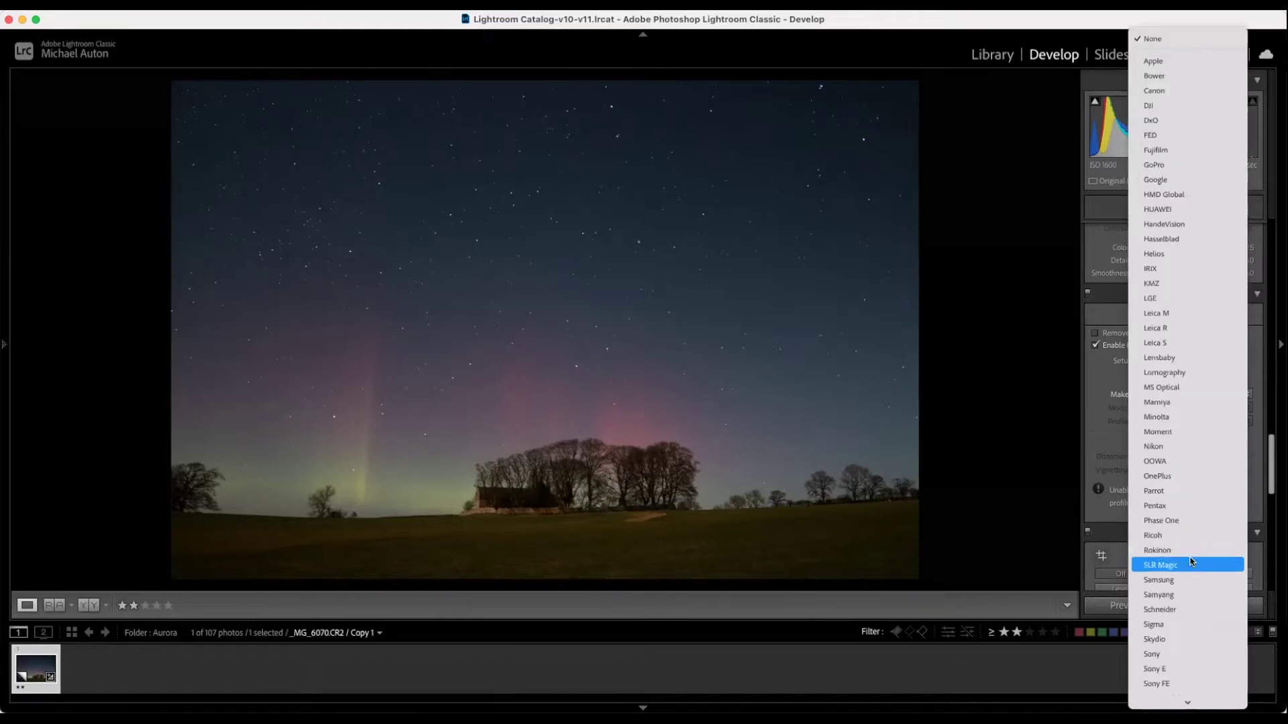
scroll(1179, 533, "down", 1)
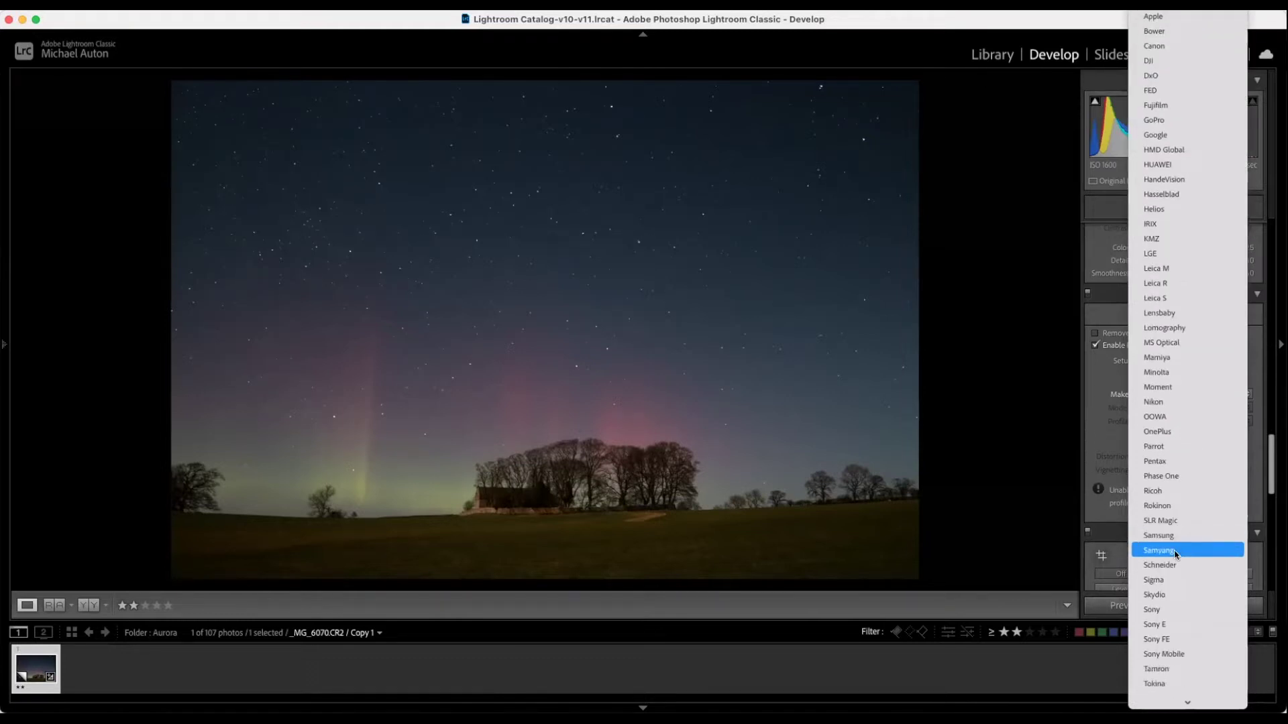
left_click(1176, 554)
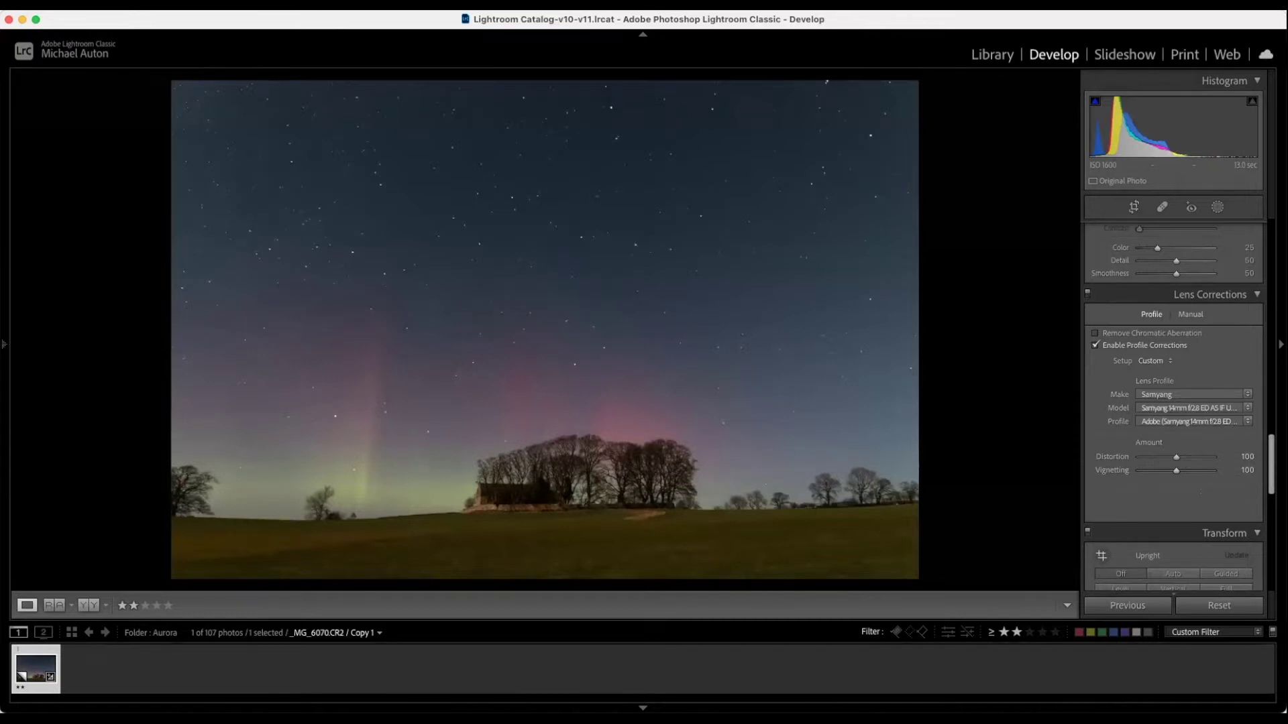
Zoom in on the church and trees, pan across them, then return to full view.
left_click_drag(1272, 476, 1272, 261)
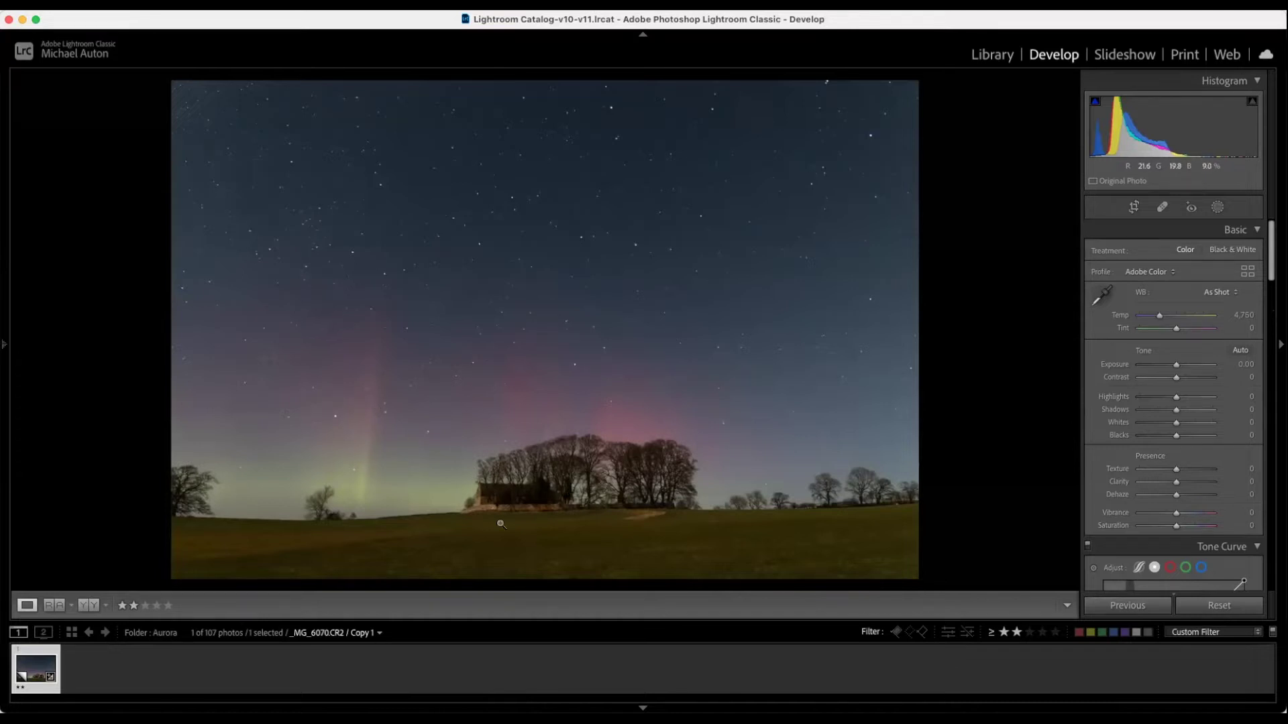
left_click(505, 503)
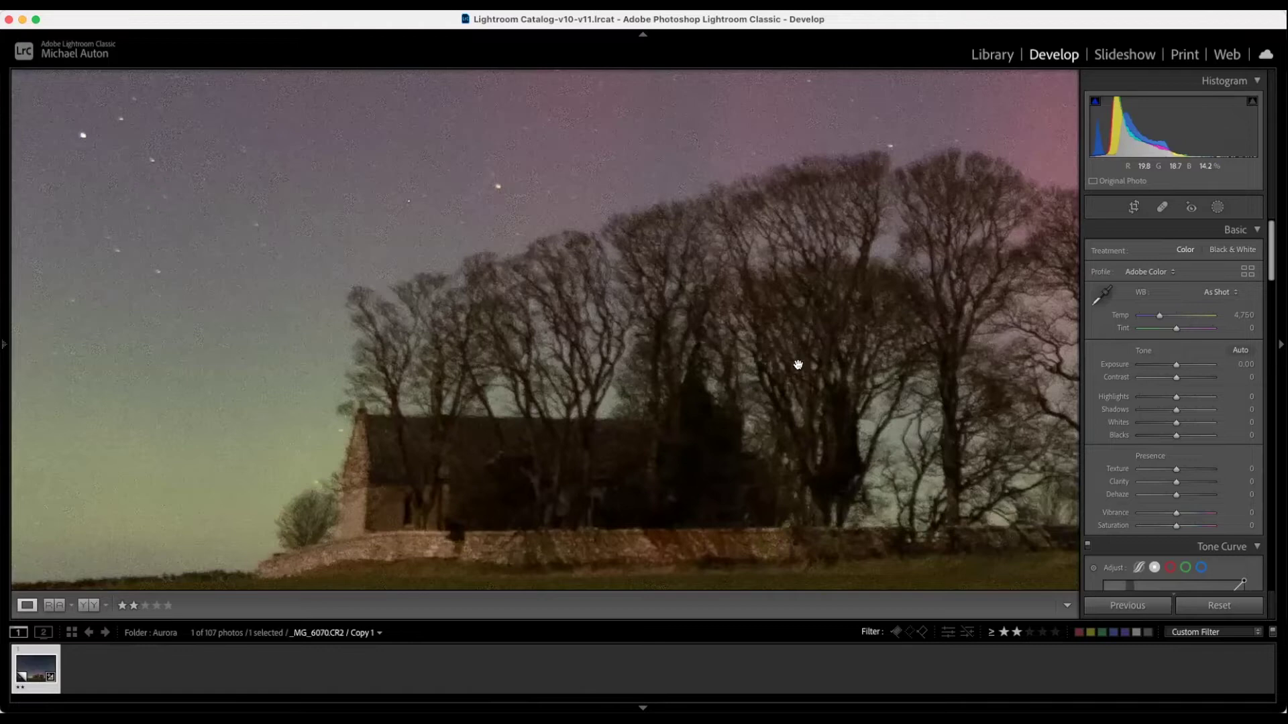
left_click_drag(693, 411, 241, 396)
left_click(709, 431)
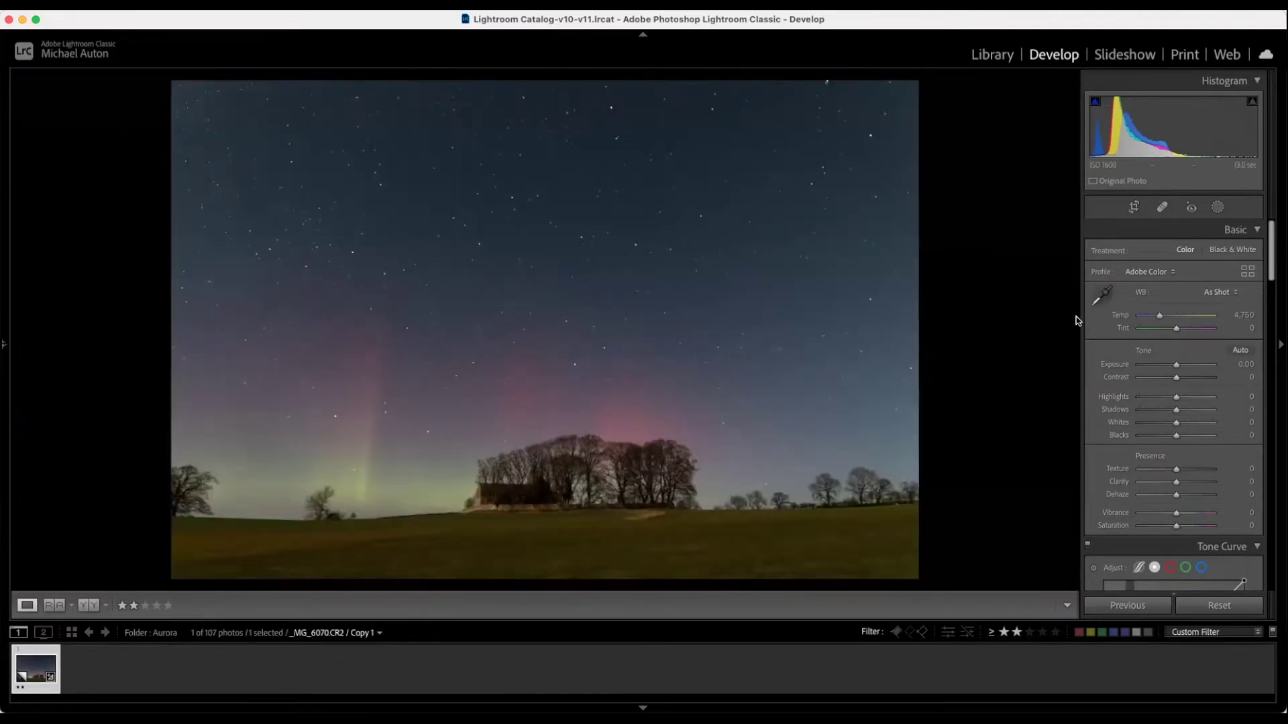
left_click(1133, 208)
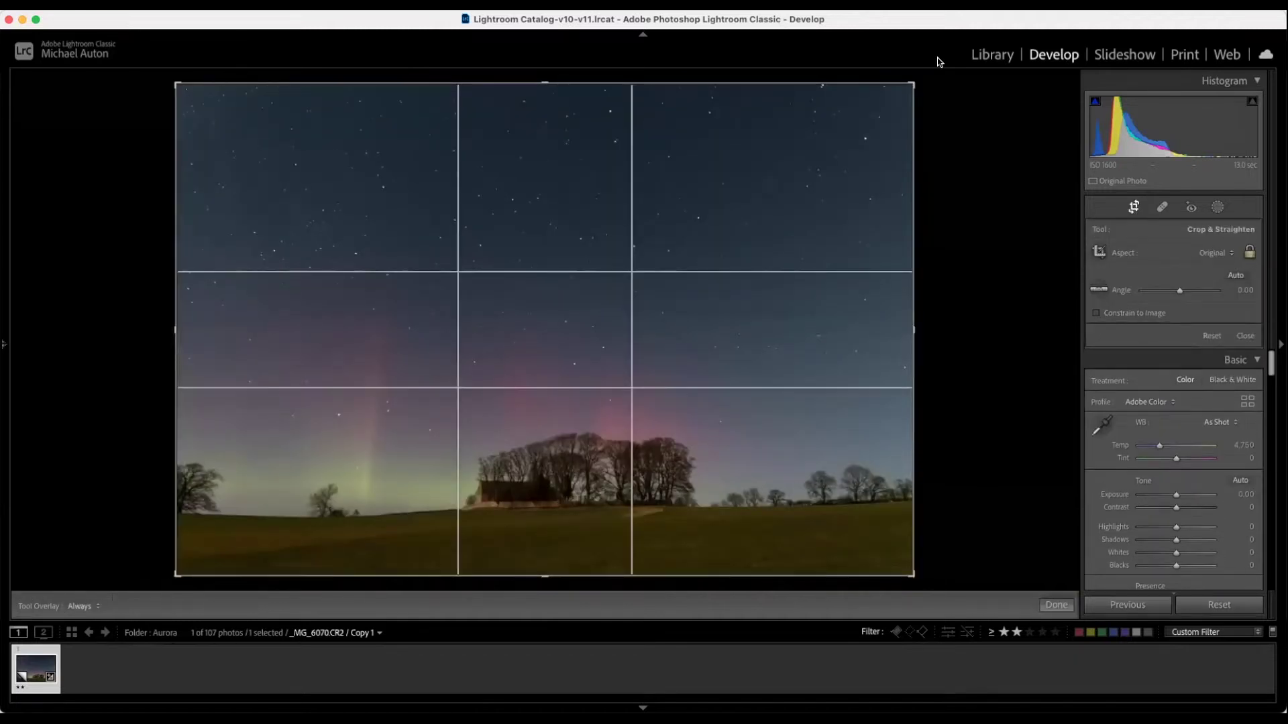
Crop the aurora photo to a 16 x 9 ratio with the landscape near the bottom.
left_click_drag(912, 84, 1018, 78)
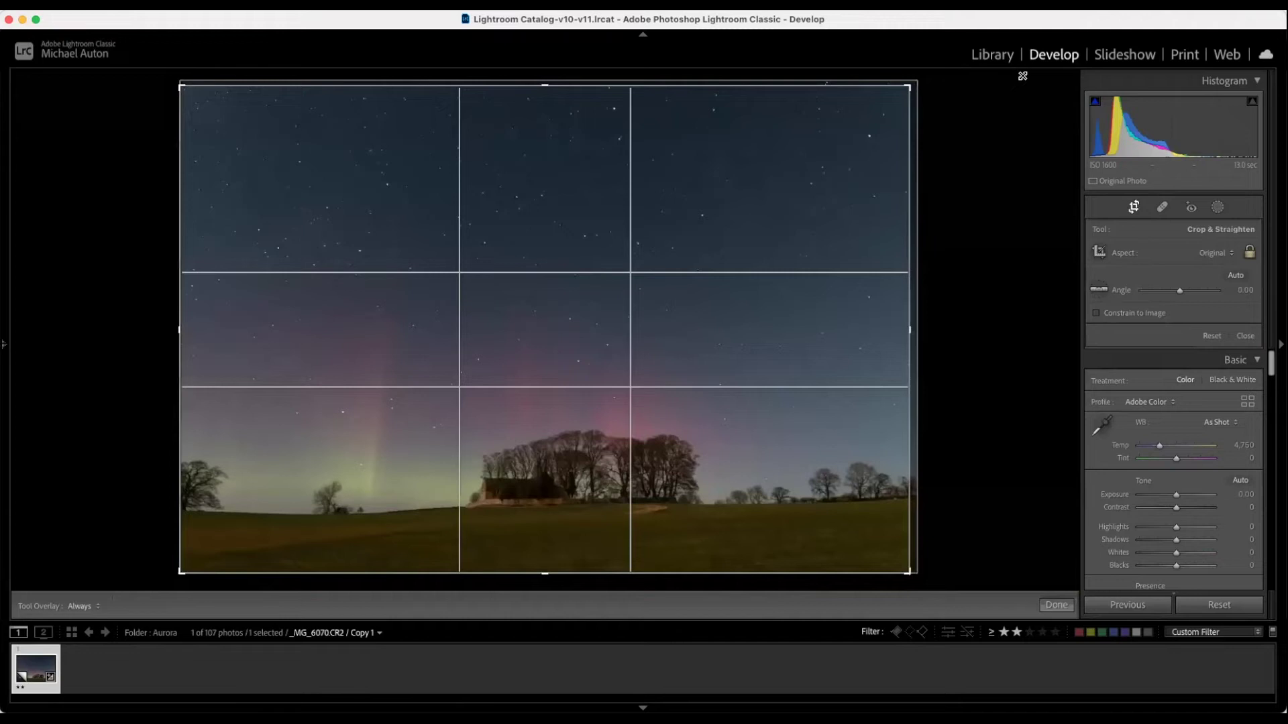
left_click(1215, 253)
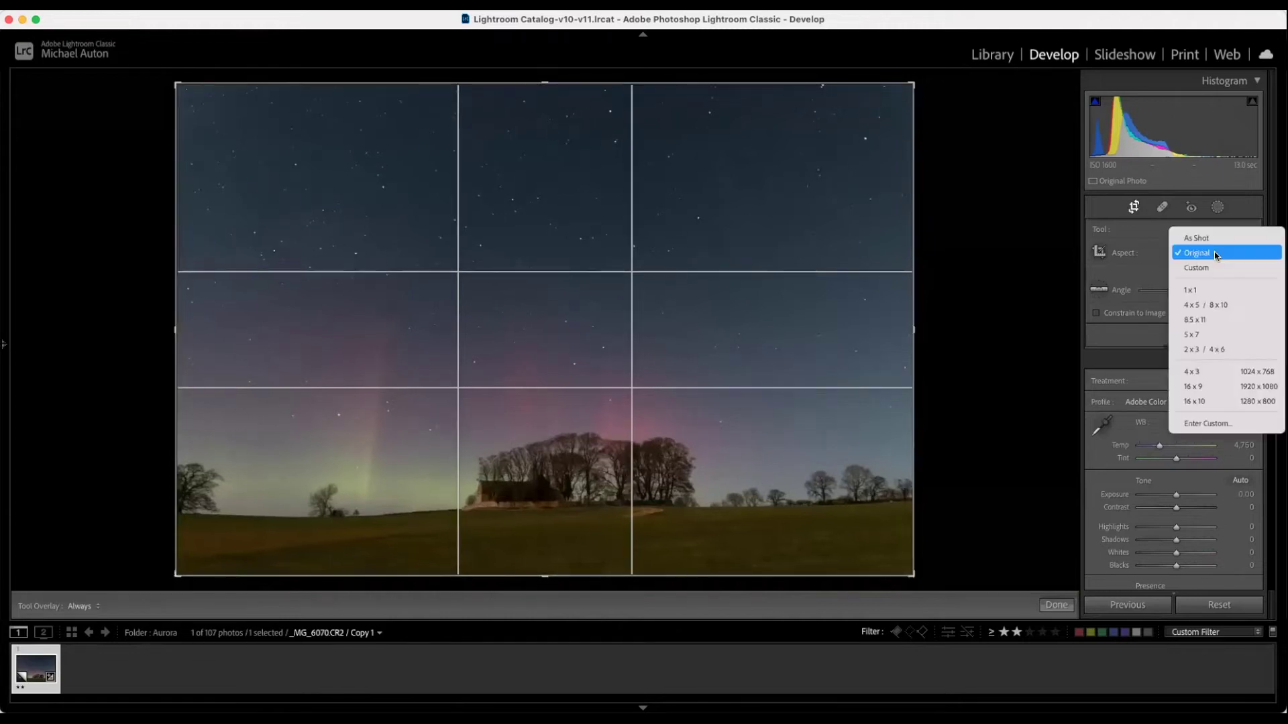
left_click(1198, 388)
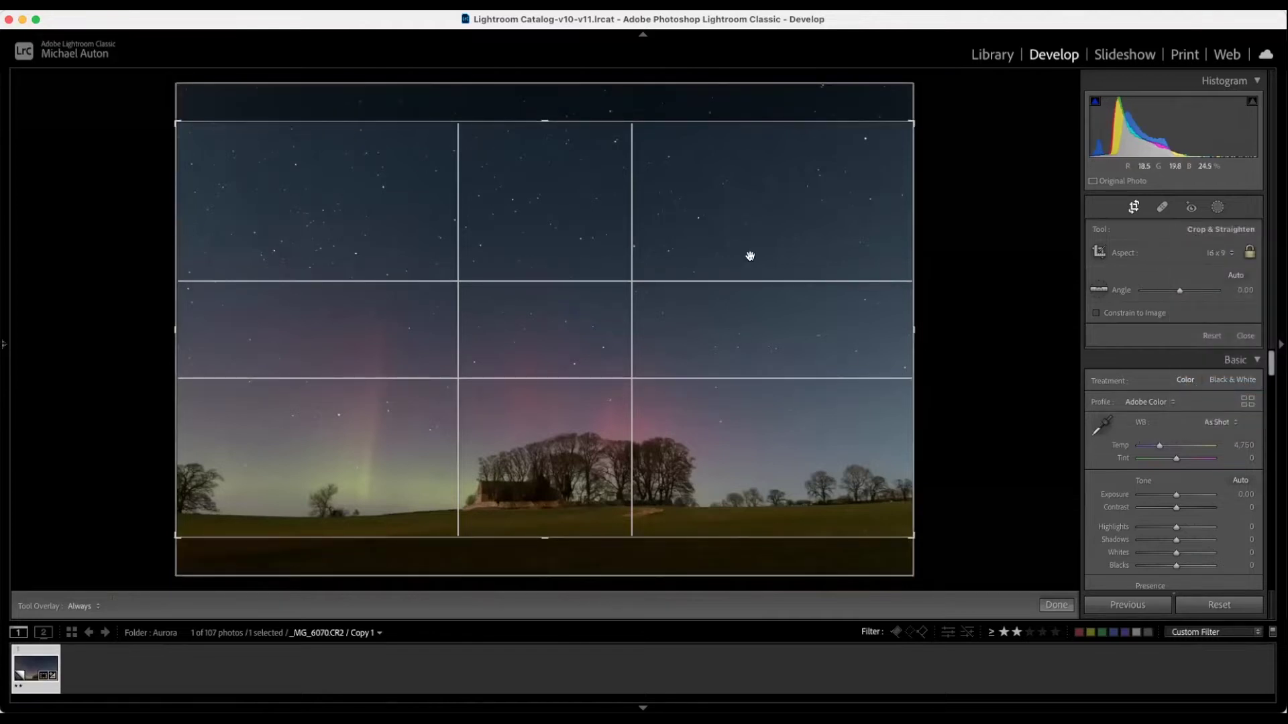
left_click_drag(733, 248, 740, 228)
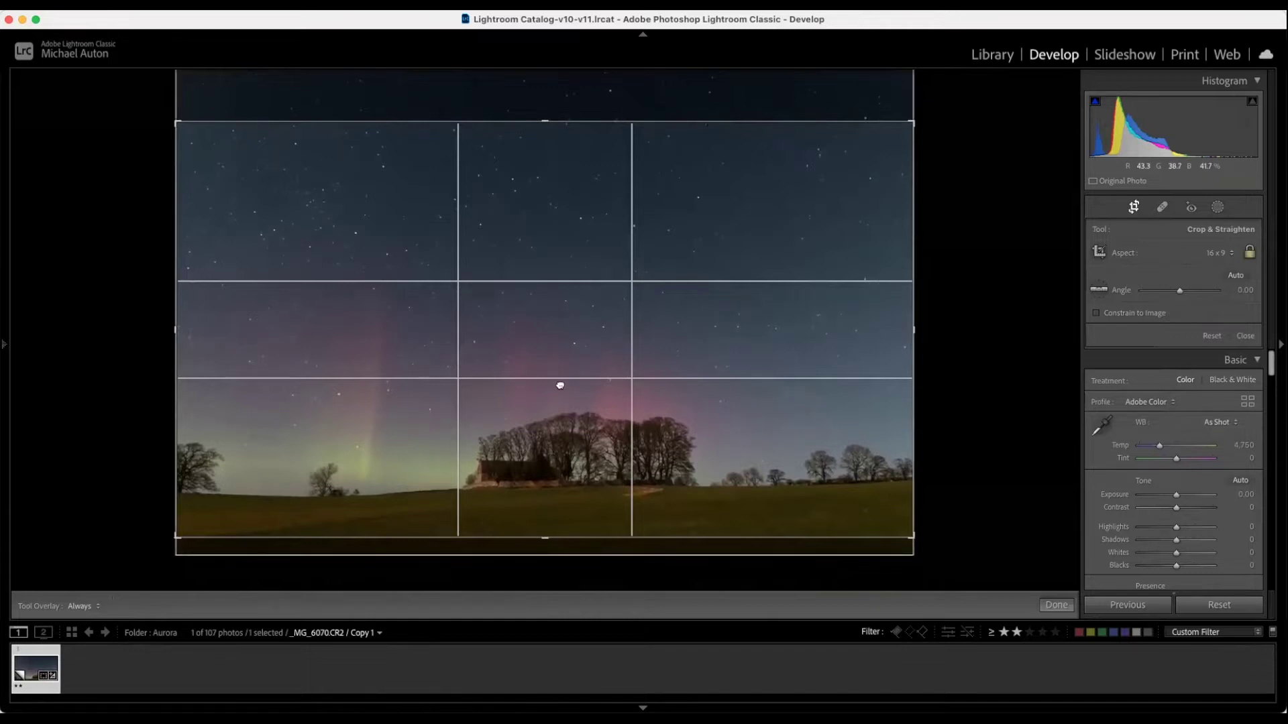
left_click_drag(561, 383, 560, 365)
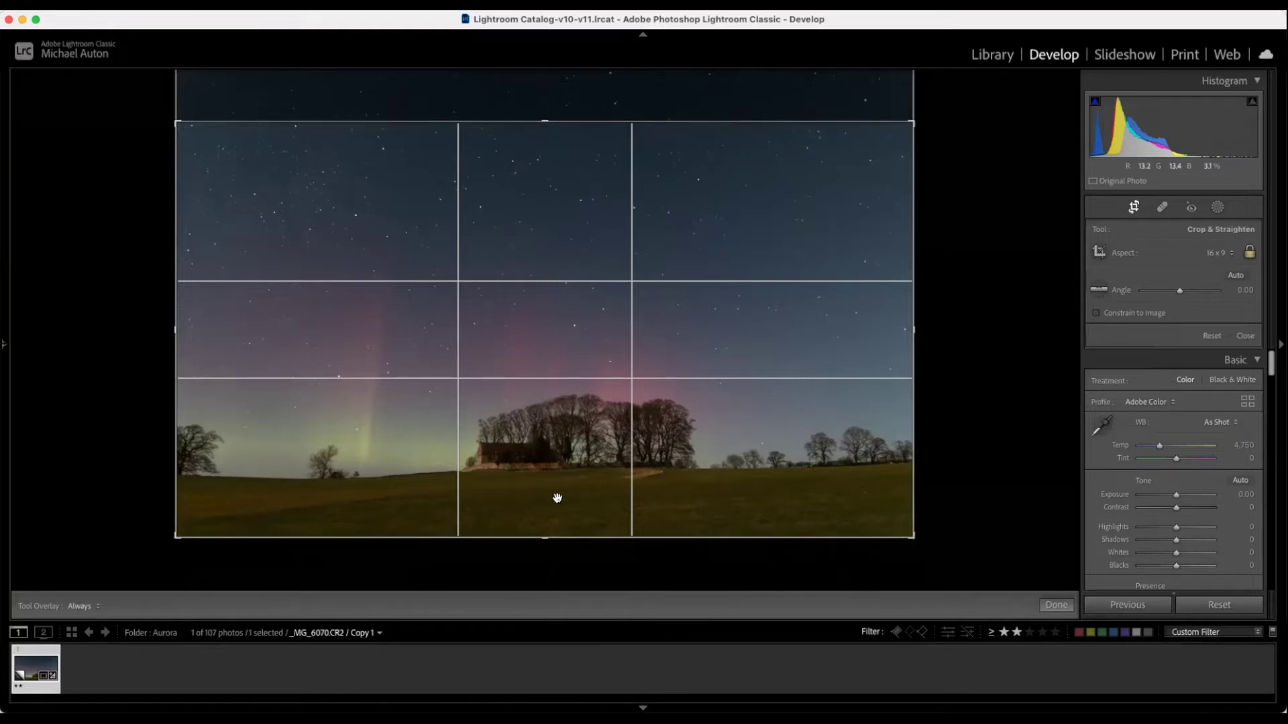
left_click_drag(556, 495, 549, 450)
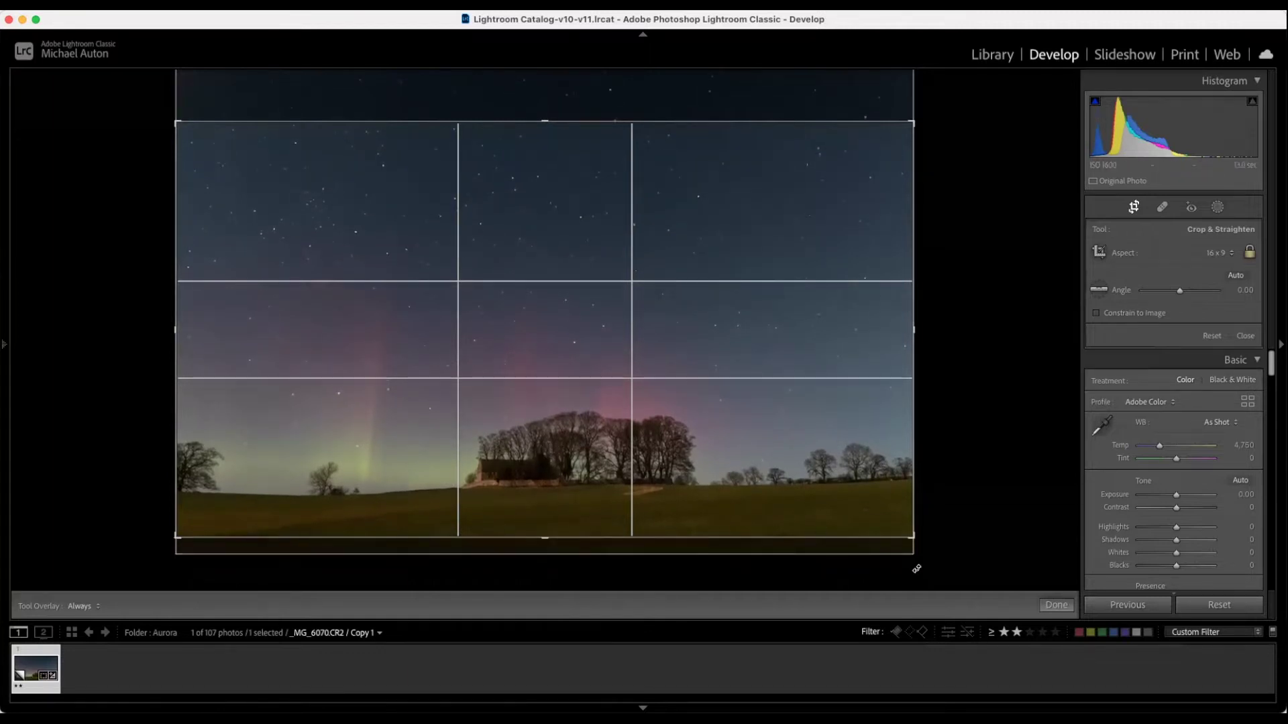
left_click(1055, 605)
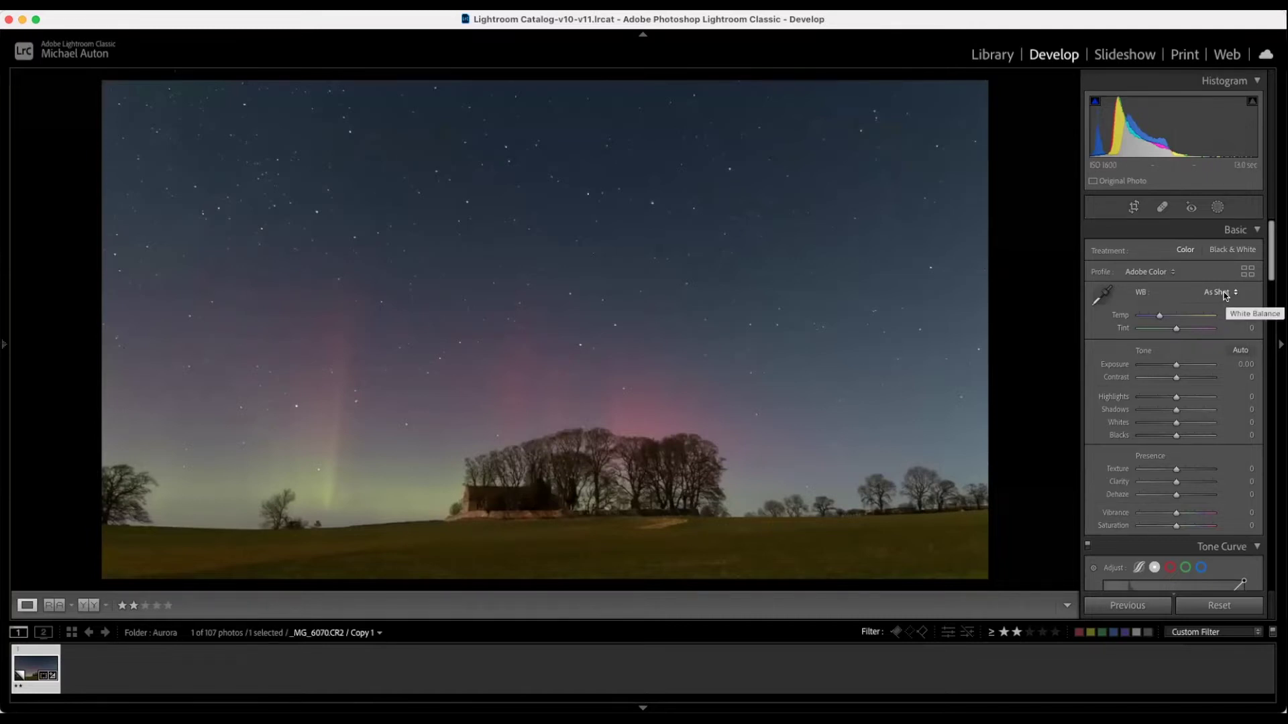
Compare the warmest and coldest Temp settings, then settle white balance at 5,654.
left_click_drag(1159, 316, 1160, 319)
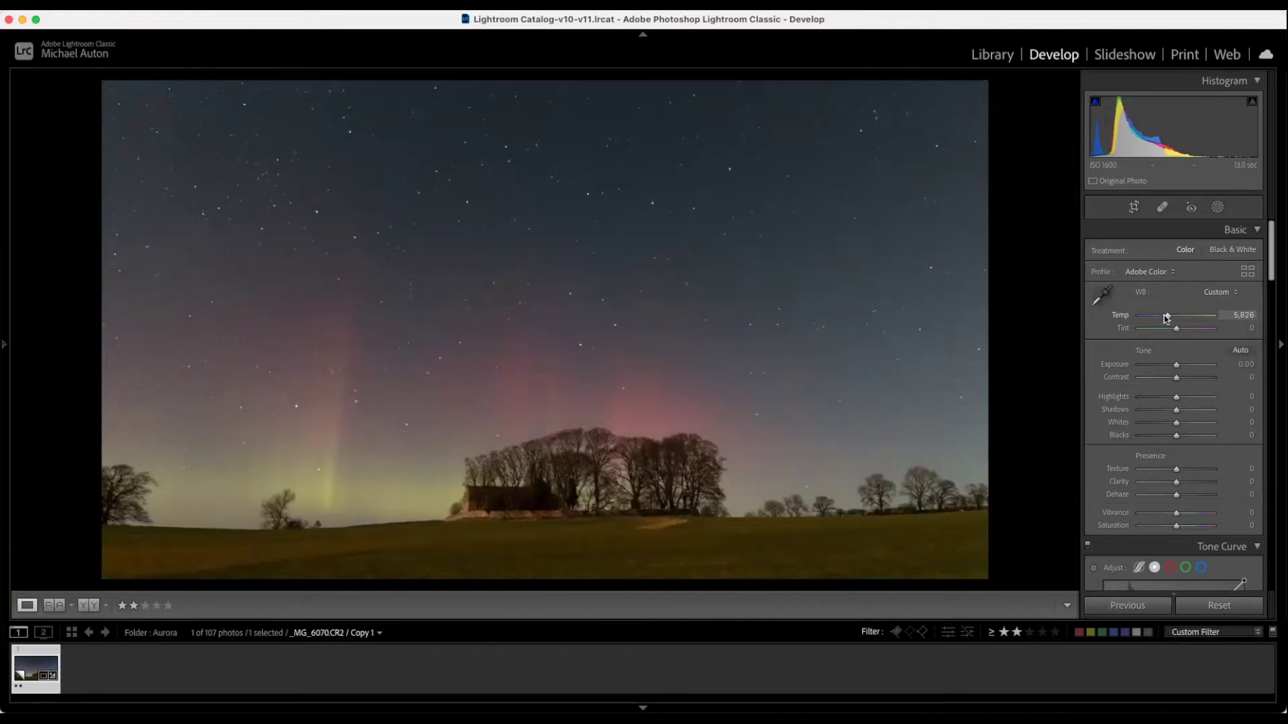
left_click_drag(1166, 317, 1163, 318)
left_click_drag(1165, 319, 1216, 322)
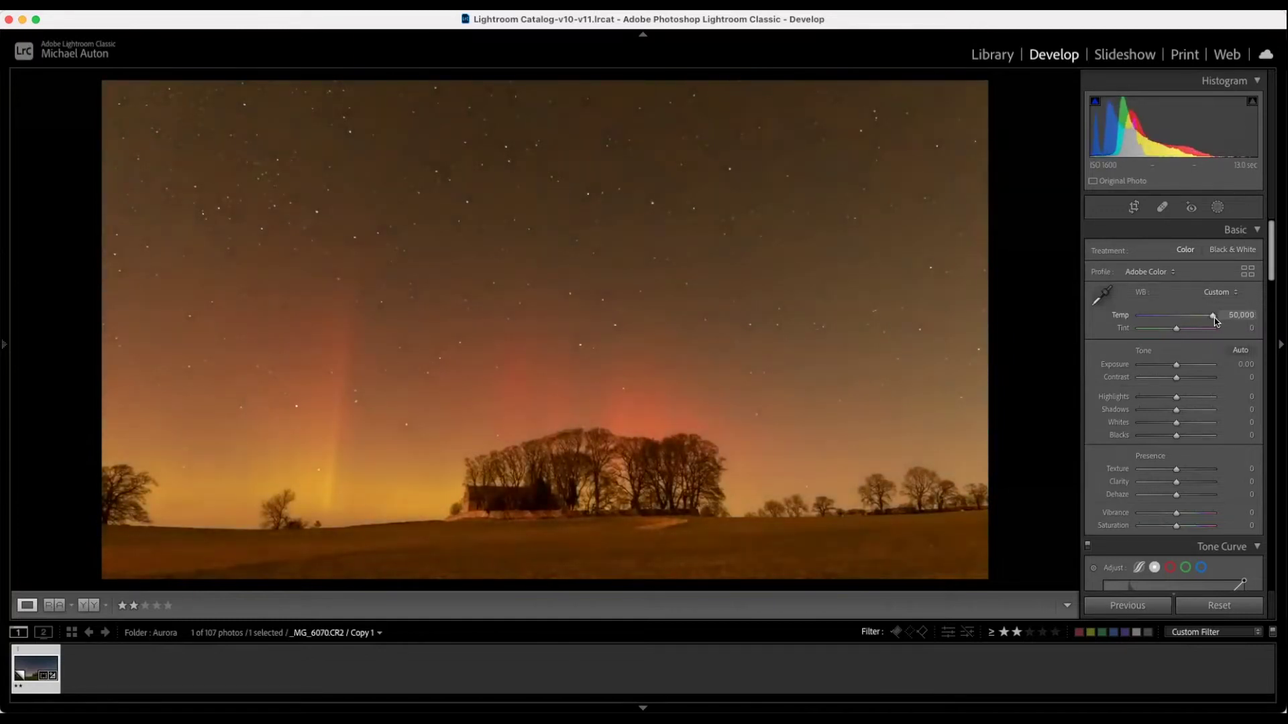
left_click_drag(1216, 321, 1128, 319)
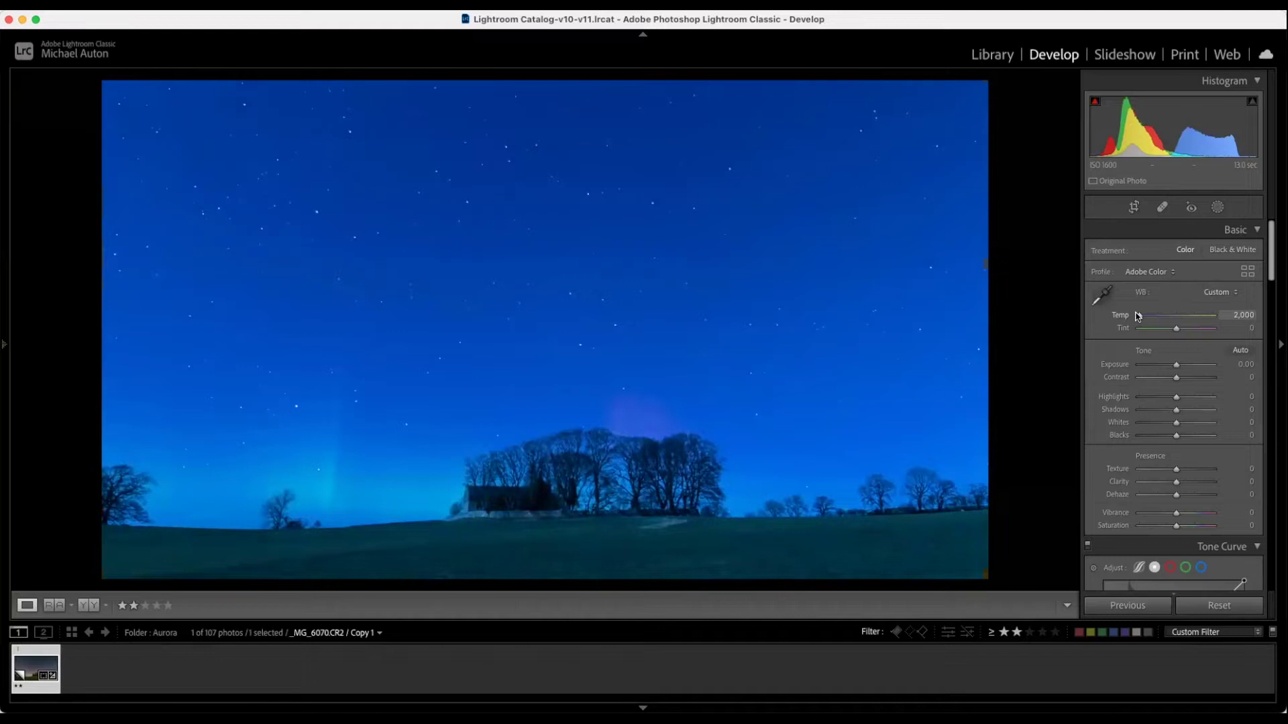
double_click(1129, 315)
left_click_drag(1158, 311, 1162, 313)
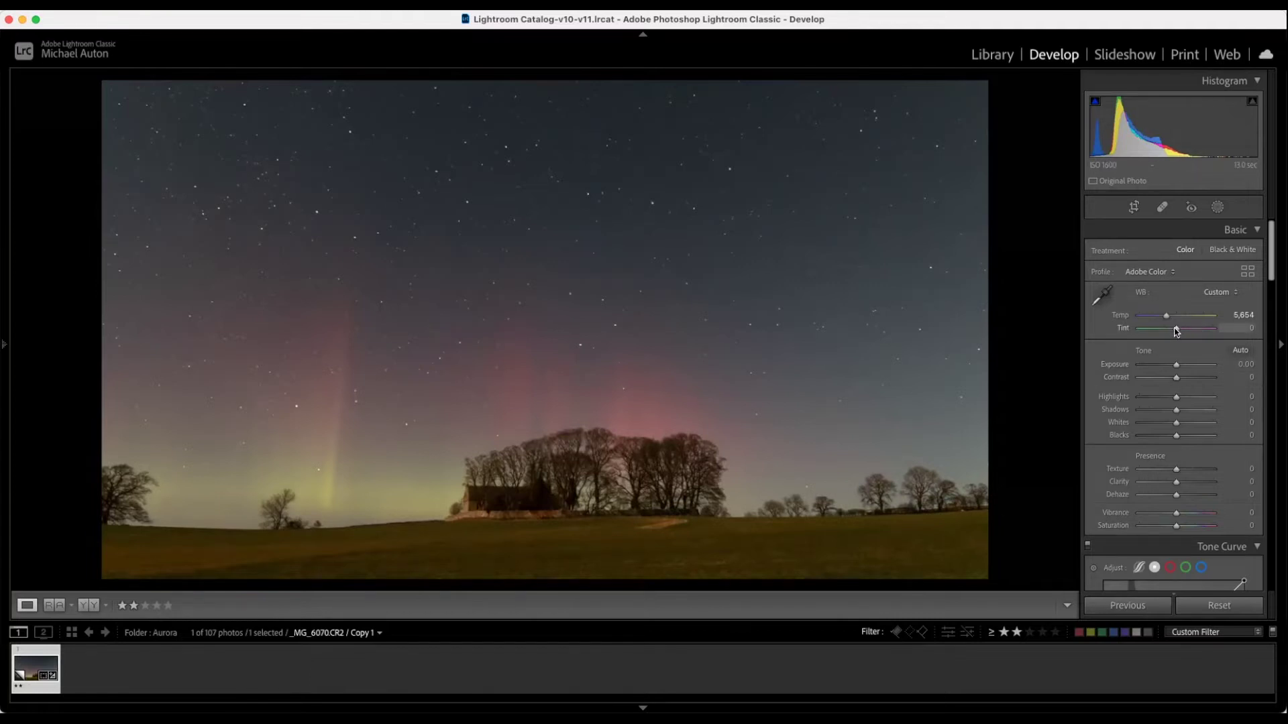
Shift Tint to -7 and raise Contrast to about +96.
left_click_drag(1176, 331, 1174, 333)
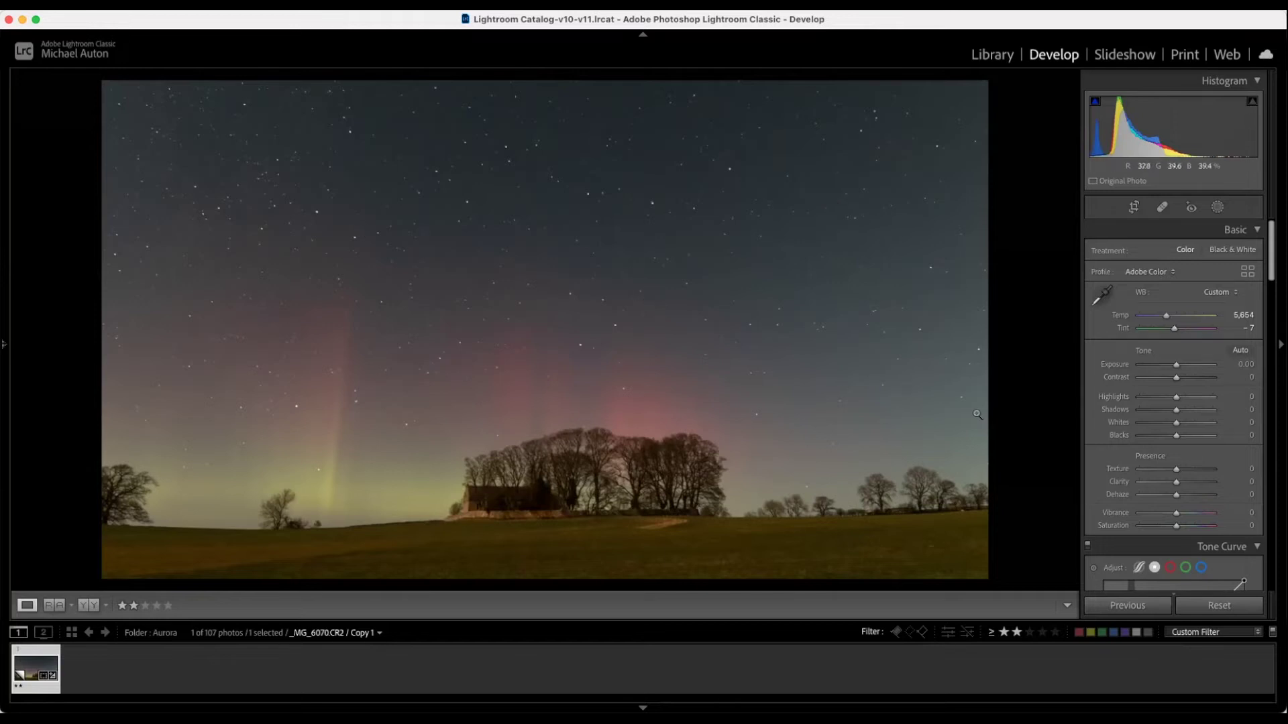
left_click_drag(1178, 381, 1212, 384)
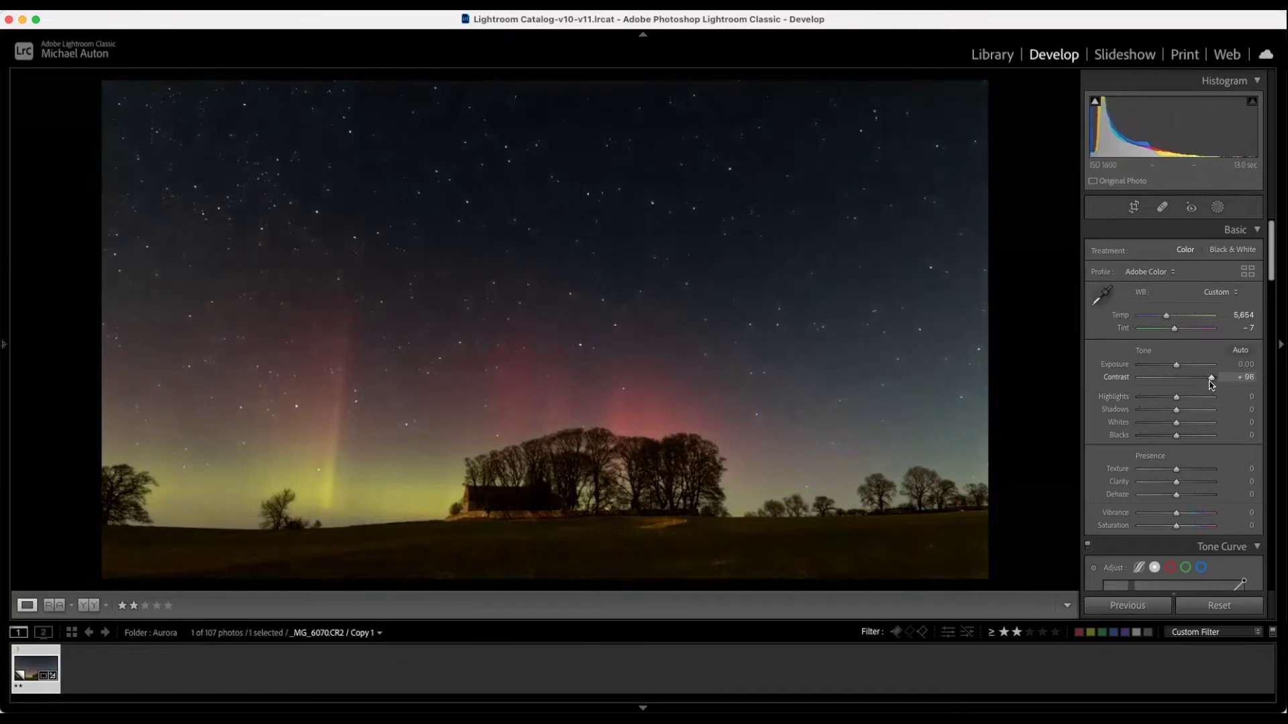
Drop Contrast to -100 for comparison, then raise it to the maximum +100.
left_click_drag(1211, 383, 1137, 384)
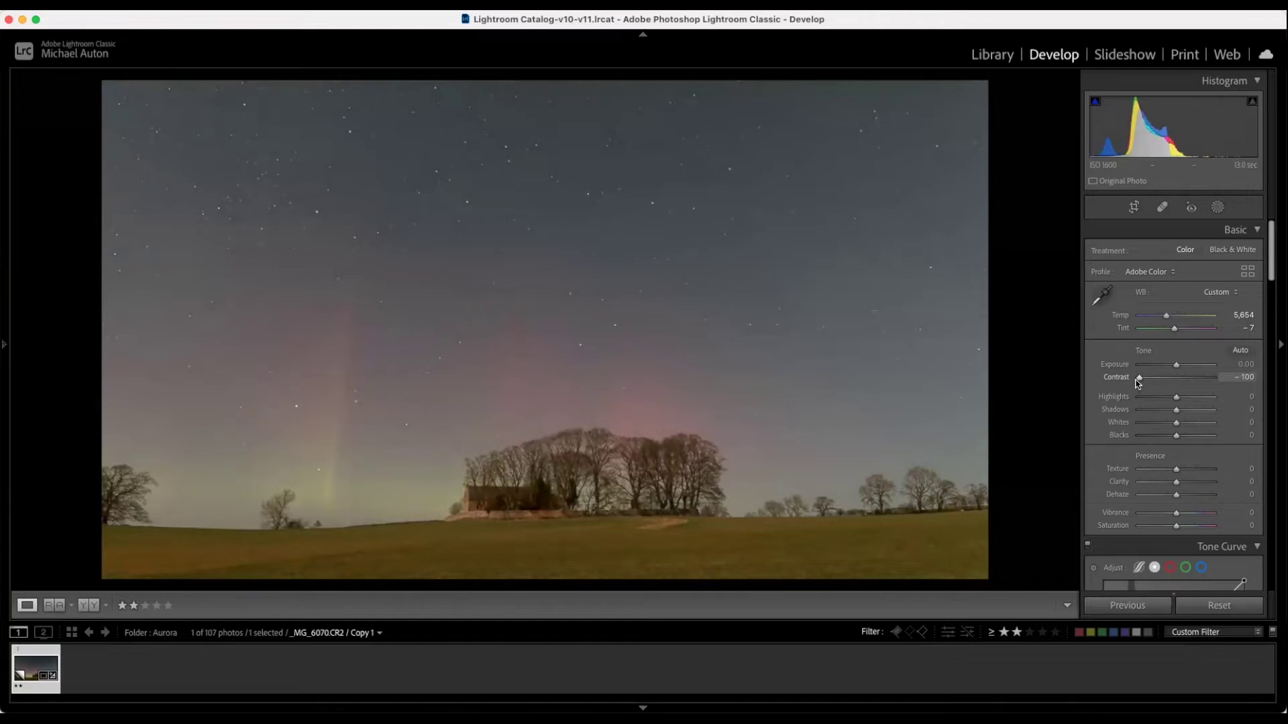
left_click_drag(1138, 381, 1215, 382)
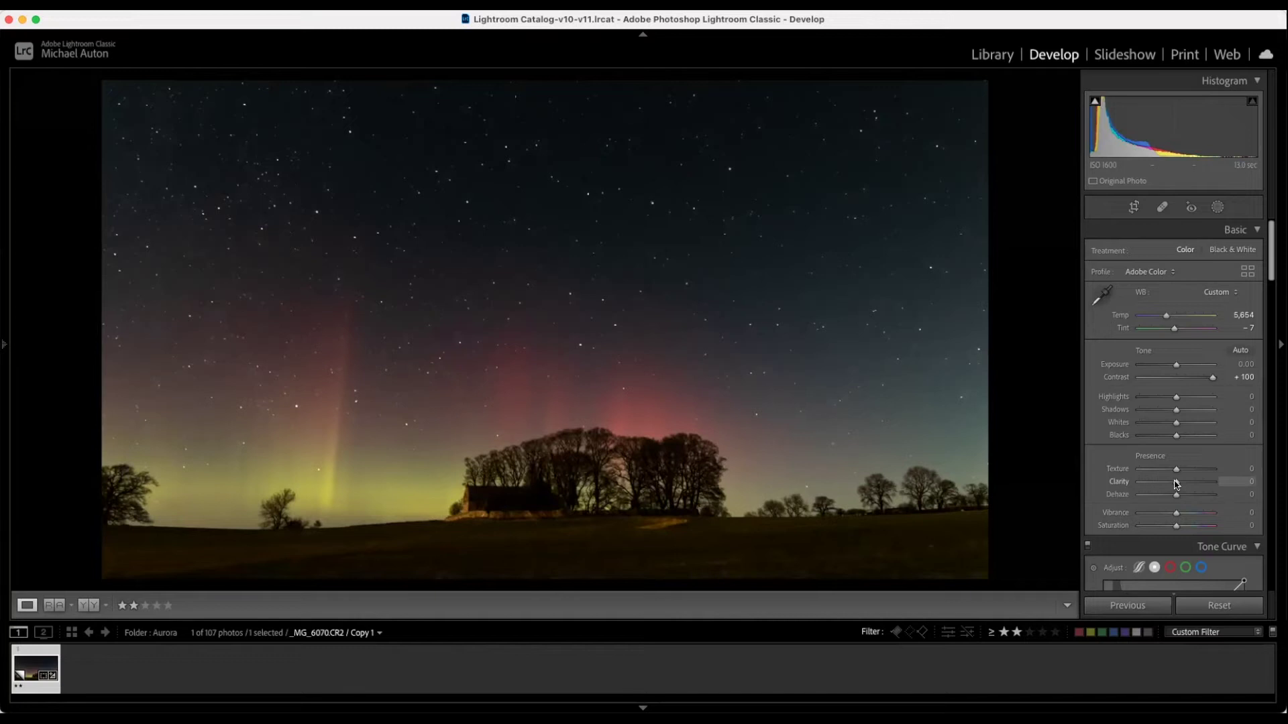
left_click_drag(1175, 483, 1224, 486)
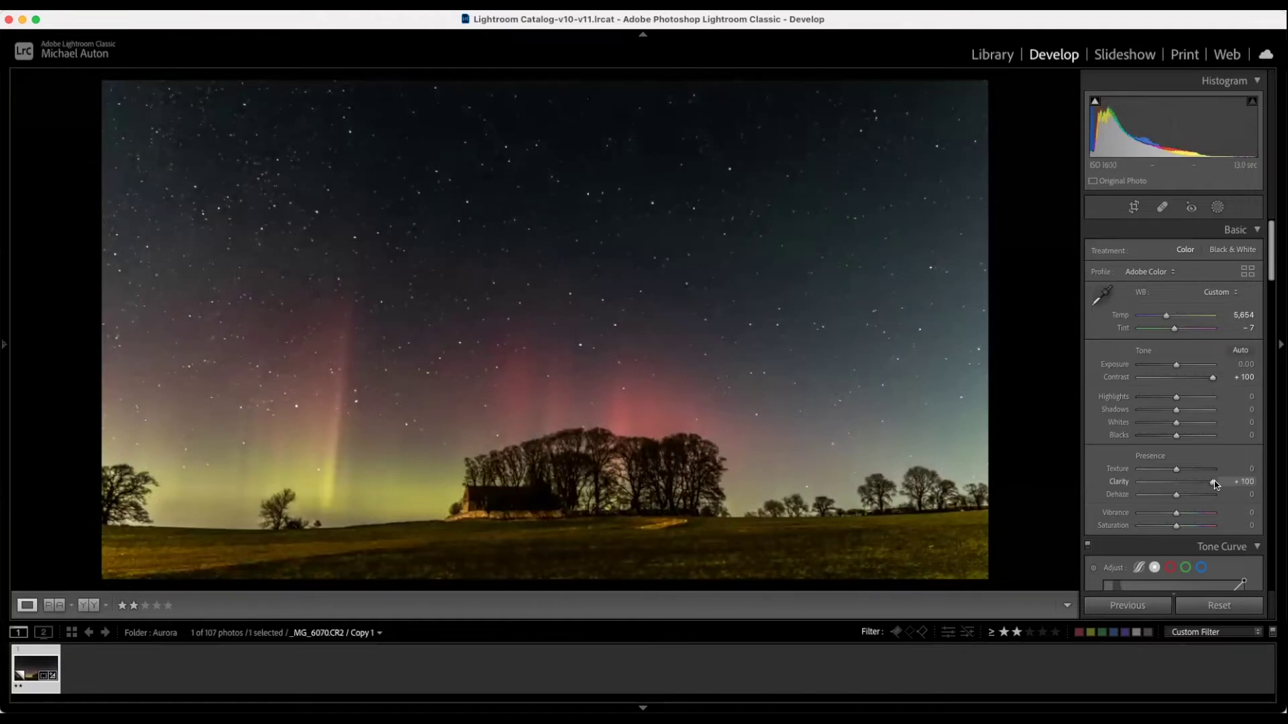
left_click_drag(1214, 481, 1183, 485)
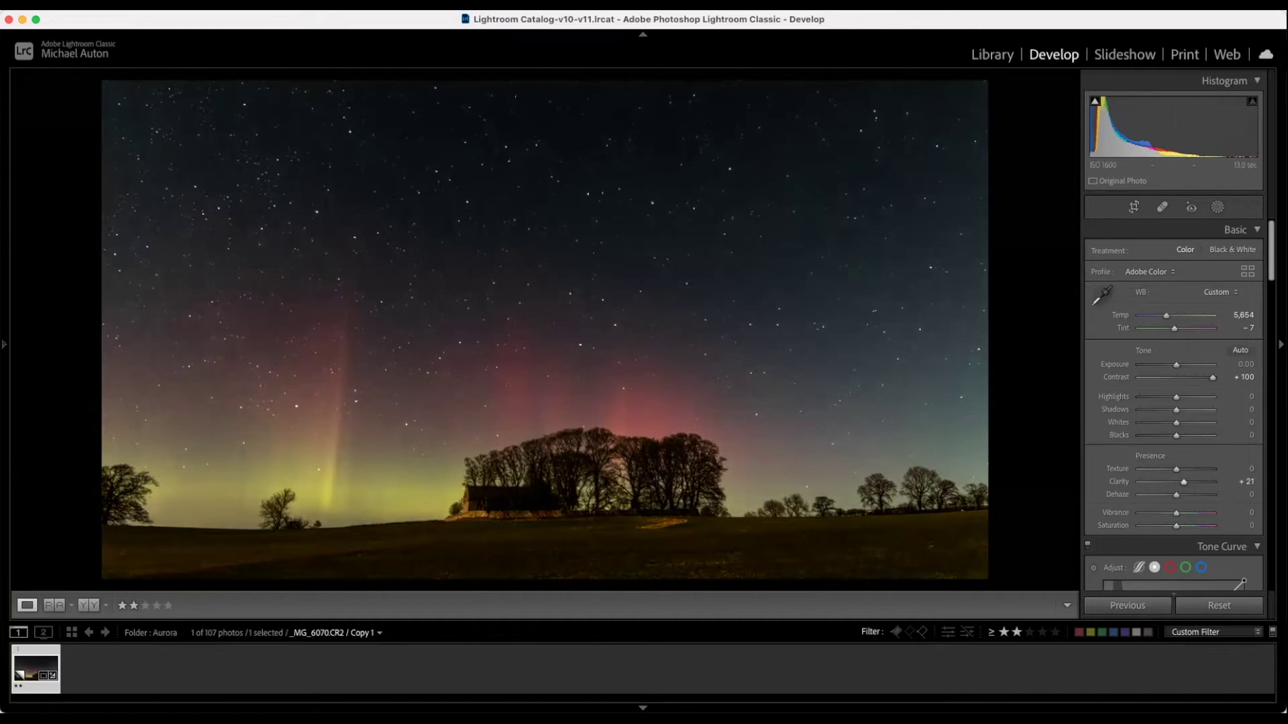
Set Shadows to +100 and Vibrance to +5, then lower Highlights to -17.
key("super+alt+v")
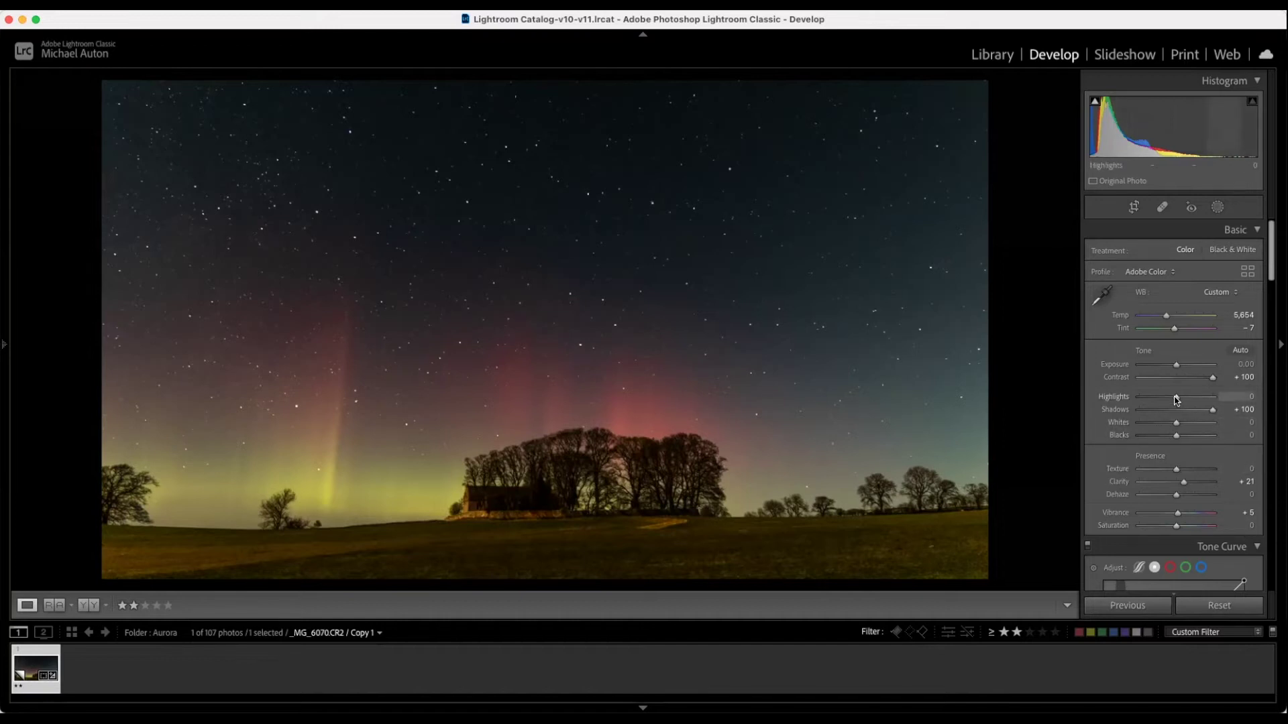
left_click_drag(1175, 399, 1172, 400)
left_click_drag(1172, 400, 1167, 400)
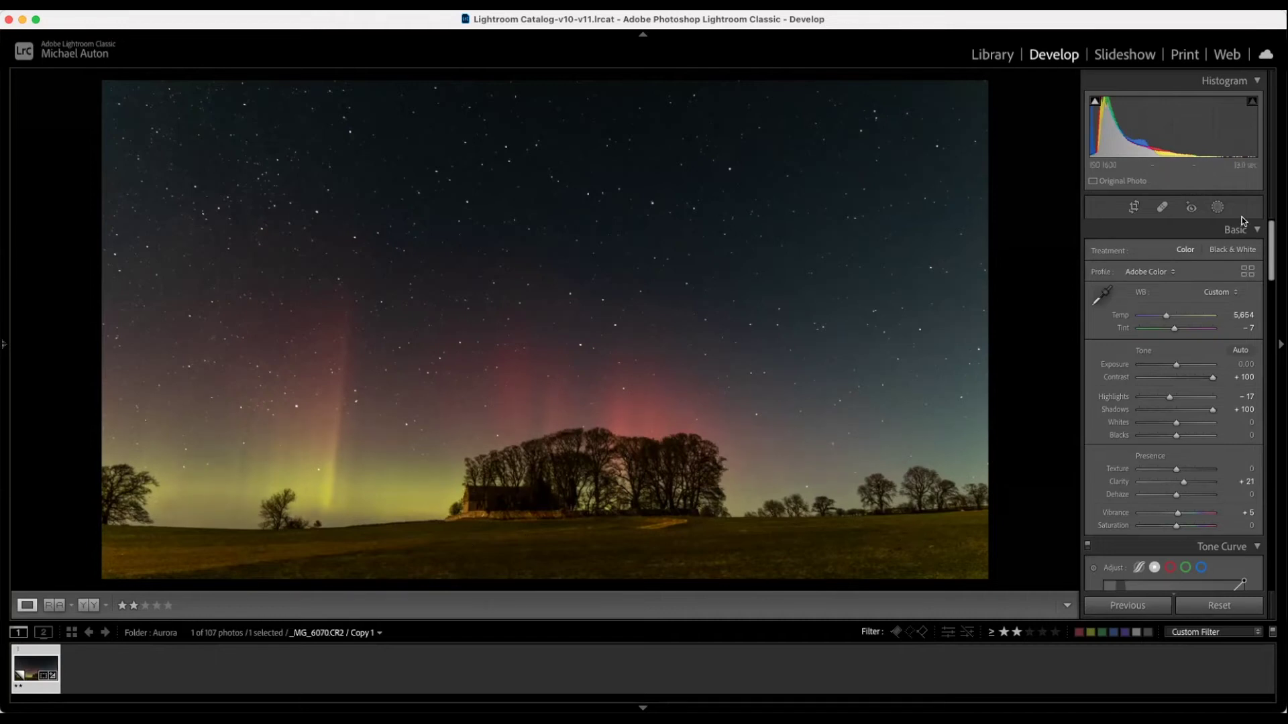
Add a linear gradient mask running from the bottom edge up to the treeline.
left_click(1218, 210)
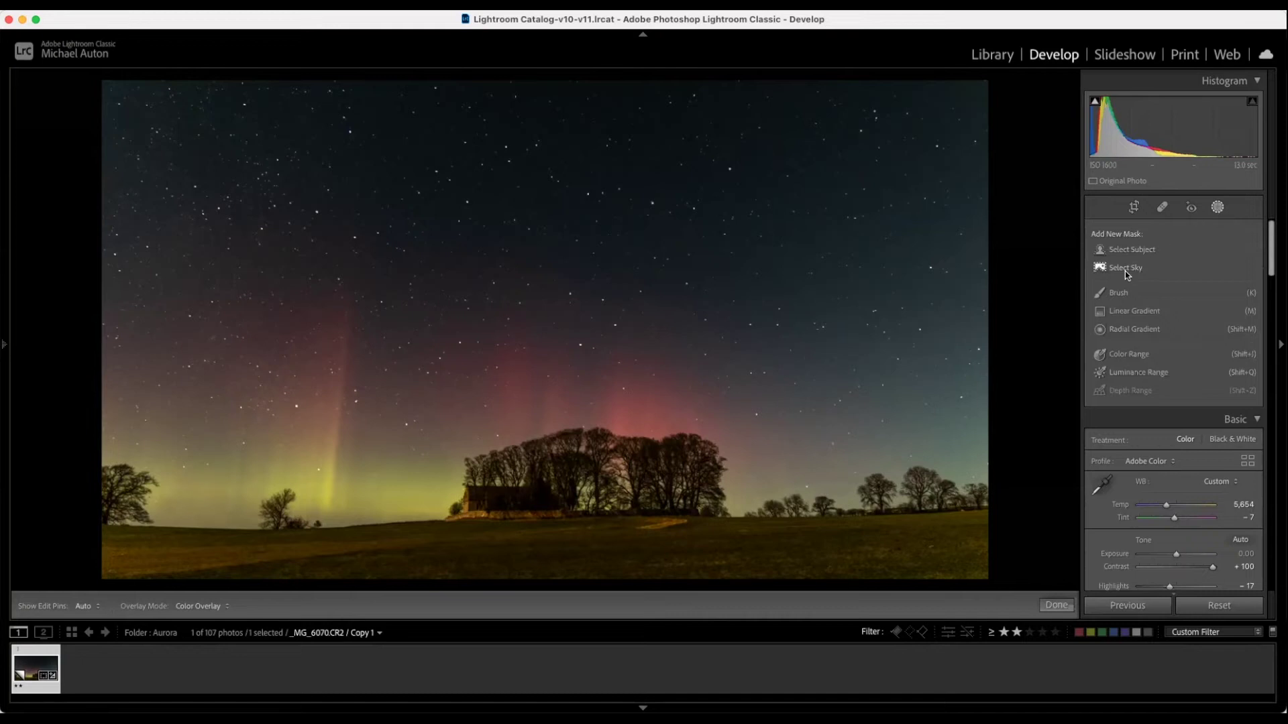
left_click(1133, 312)
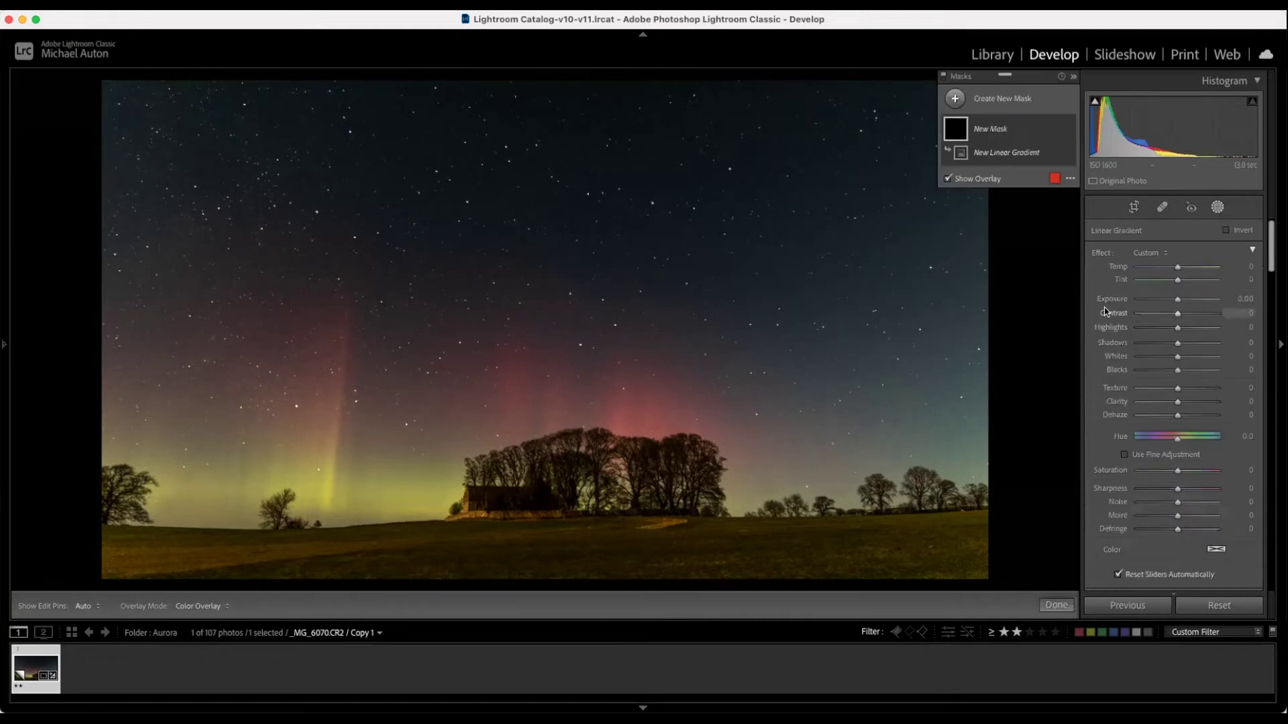
left_click_drag(568, 556, 565, 463)
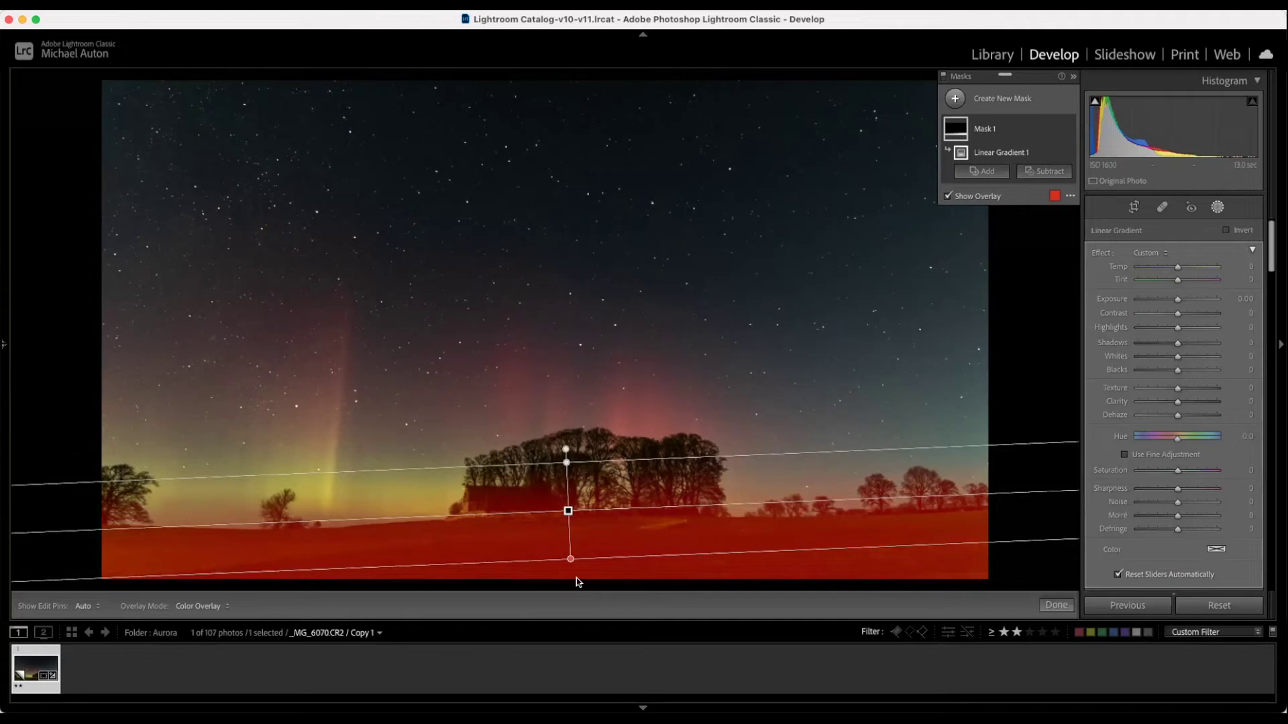
left_click_drag(565, 463, 565, 472)
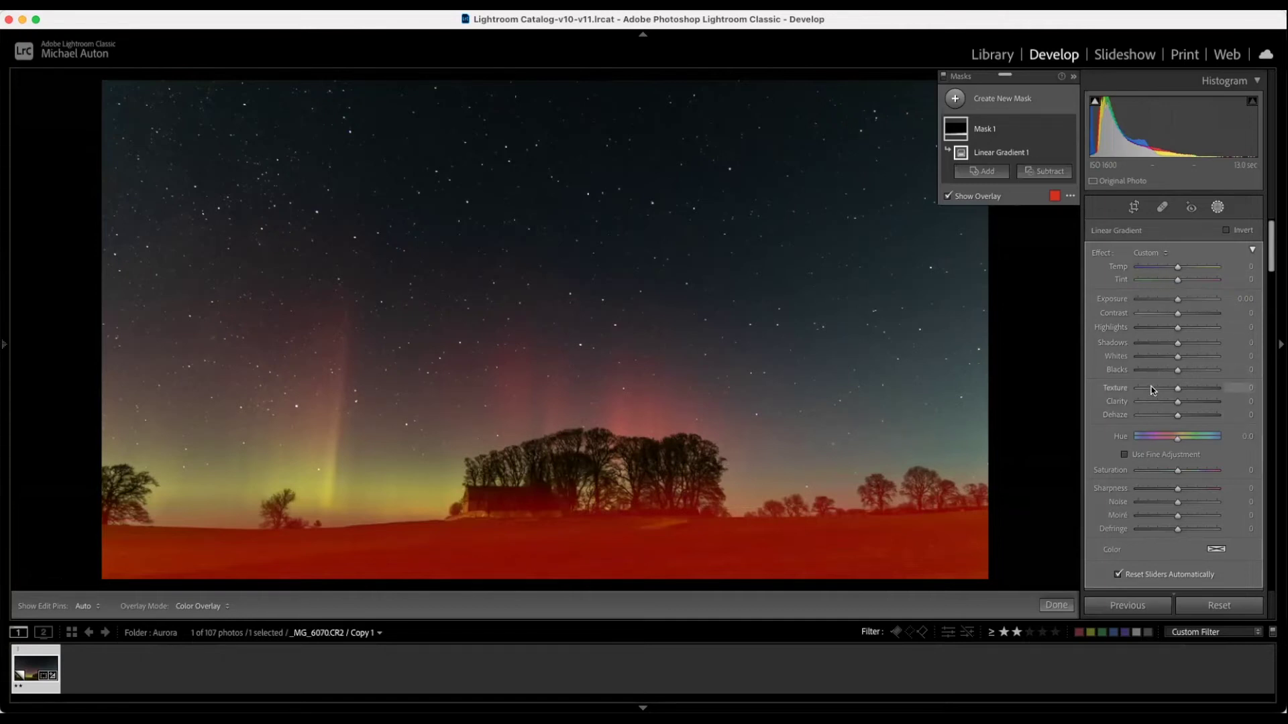
Hide the mask overlay and set the gradient's Temp to -24 and Tint to -59.
left_click(947, 197)
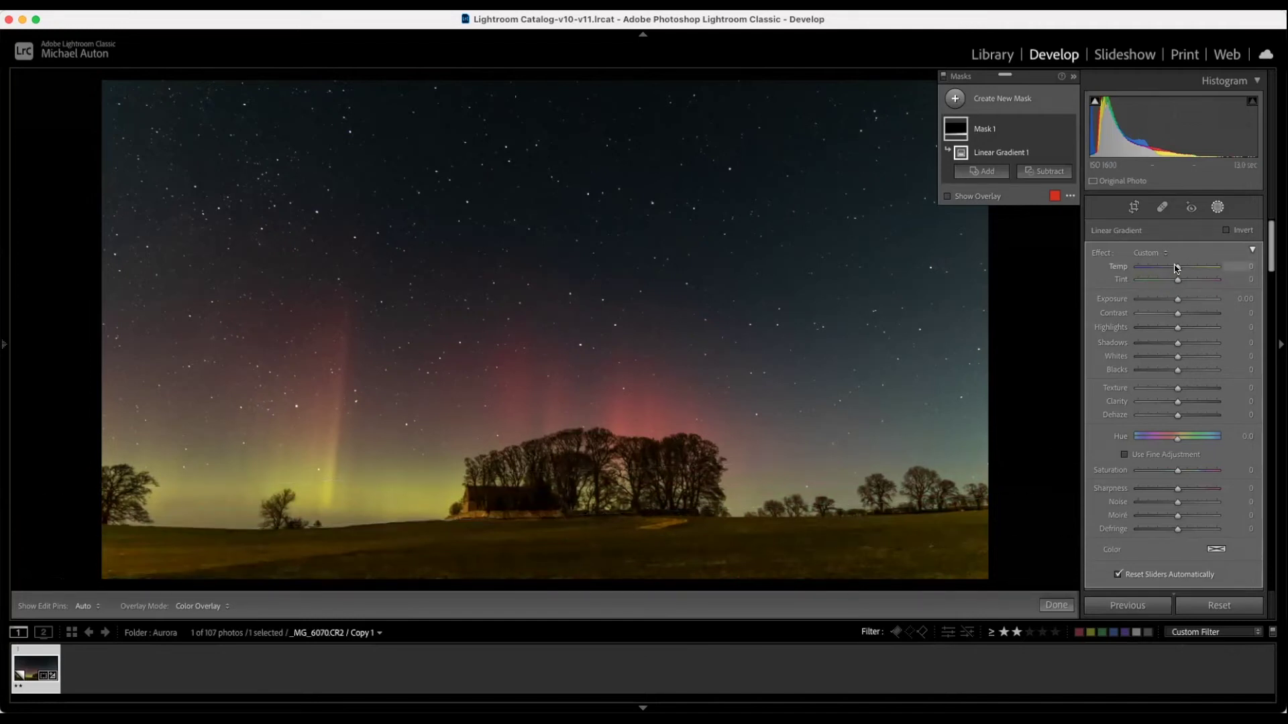
left_click_drag(1175, 269, 1133, 267)
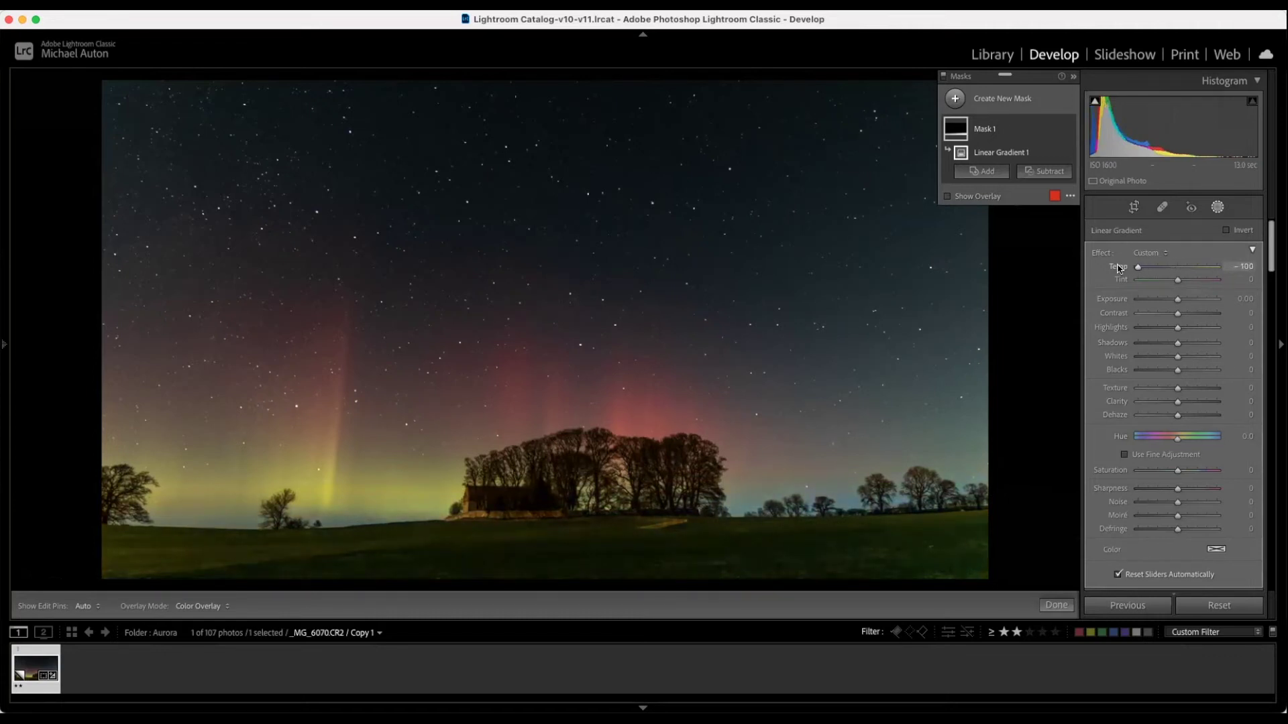
left_click_drag(1119, 268, 1222, 271)
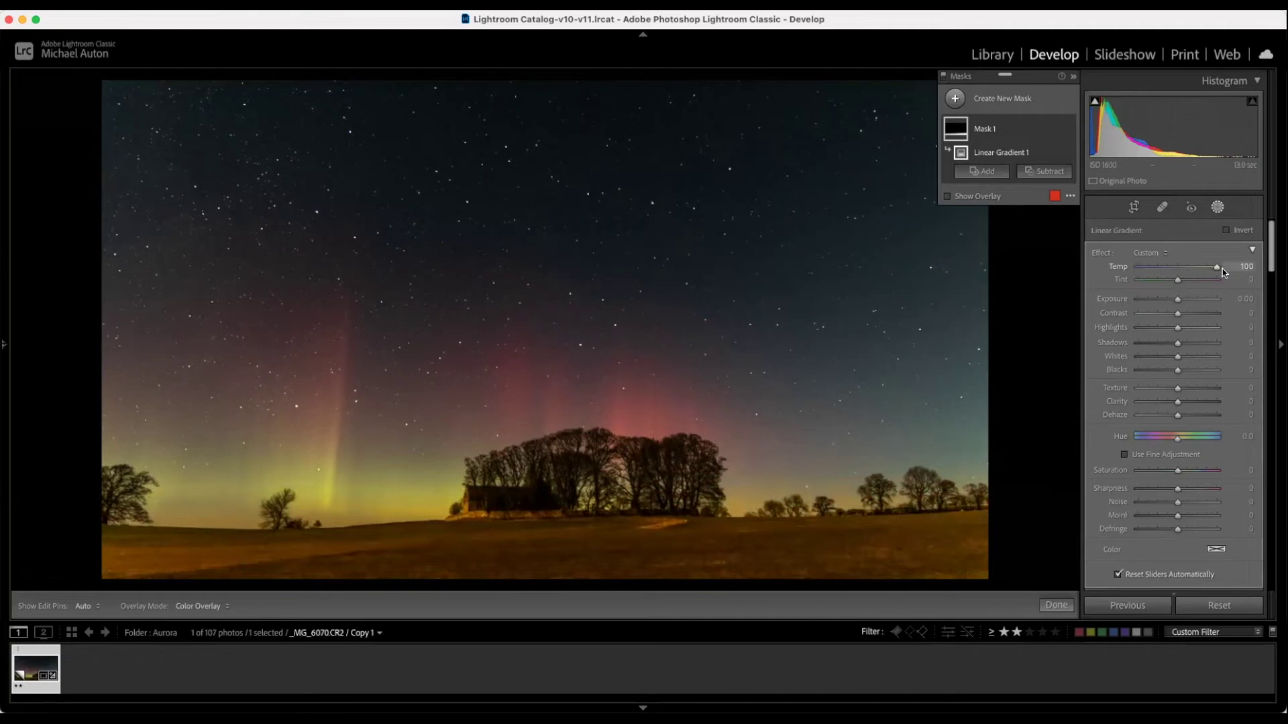
left_click_drag(1222, 268, 1173, 268)
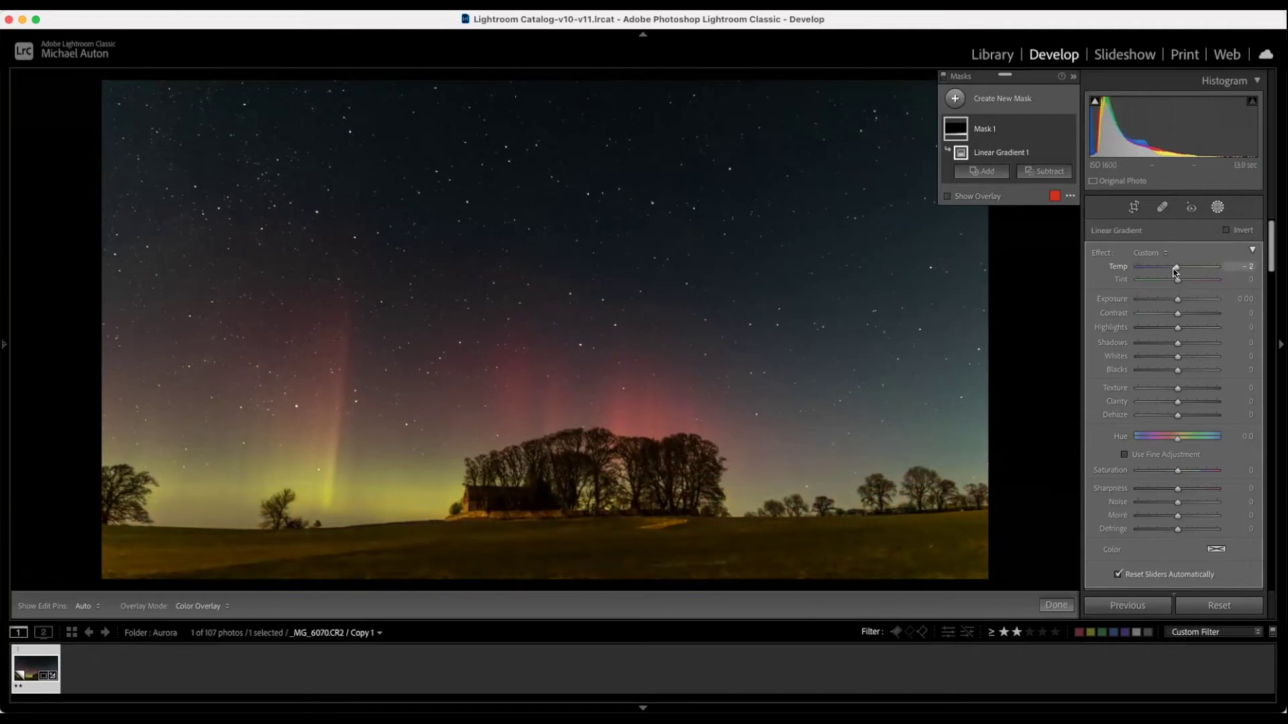
left_click_drag(1173, 271, 1171, 270)
left_click_drag(1212, 285, 1221, 285)
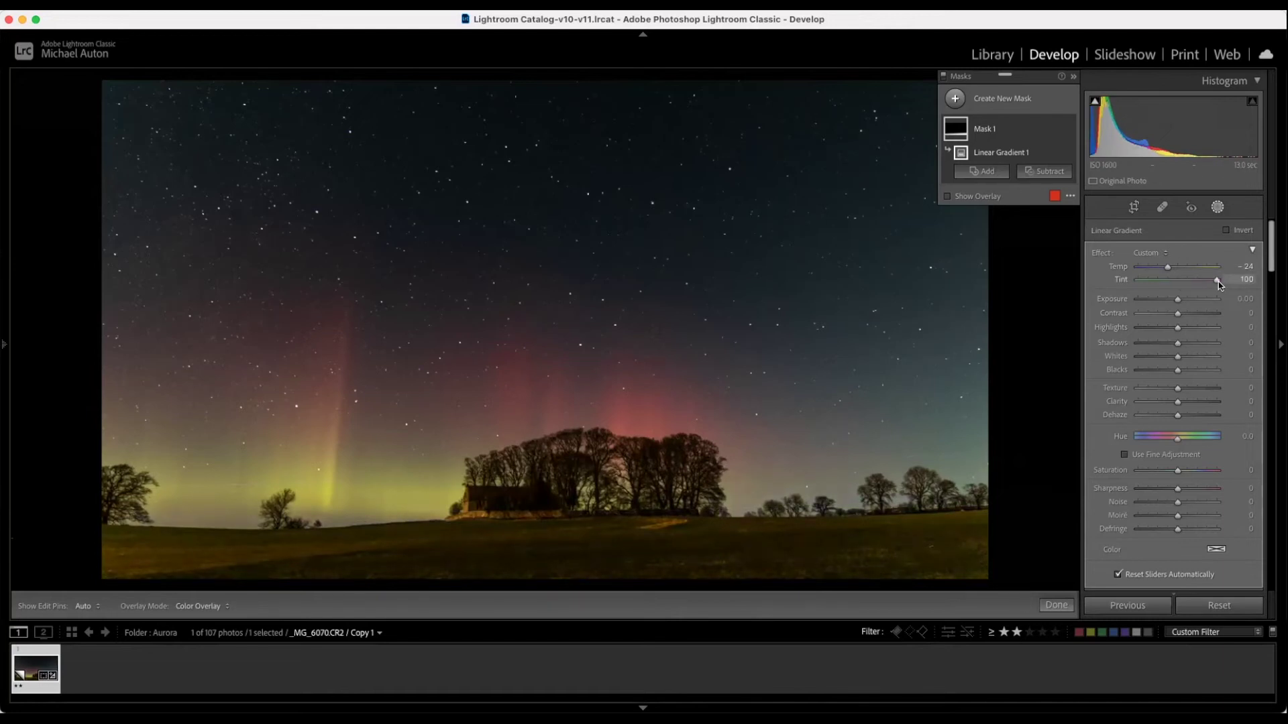
left_click_drag(1219, 282, 1169, 283)
left_click_drag(1162, 282, 1156, 282)
Close the mask and add a Tone Curve point at Input 71, Output 57.
left_click(1056, 605)
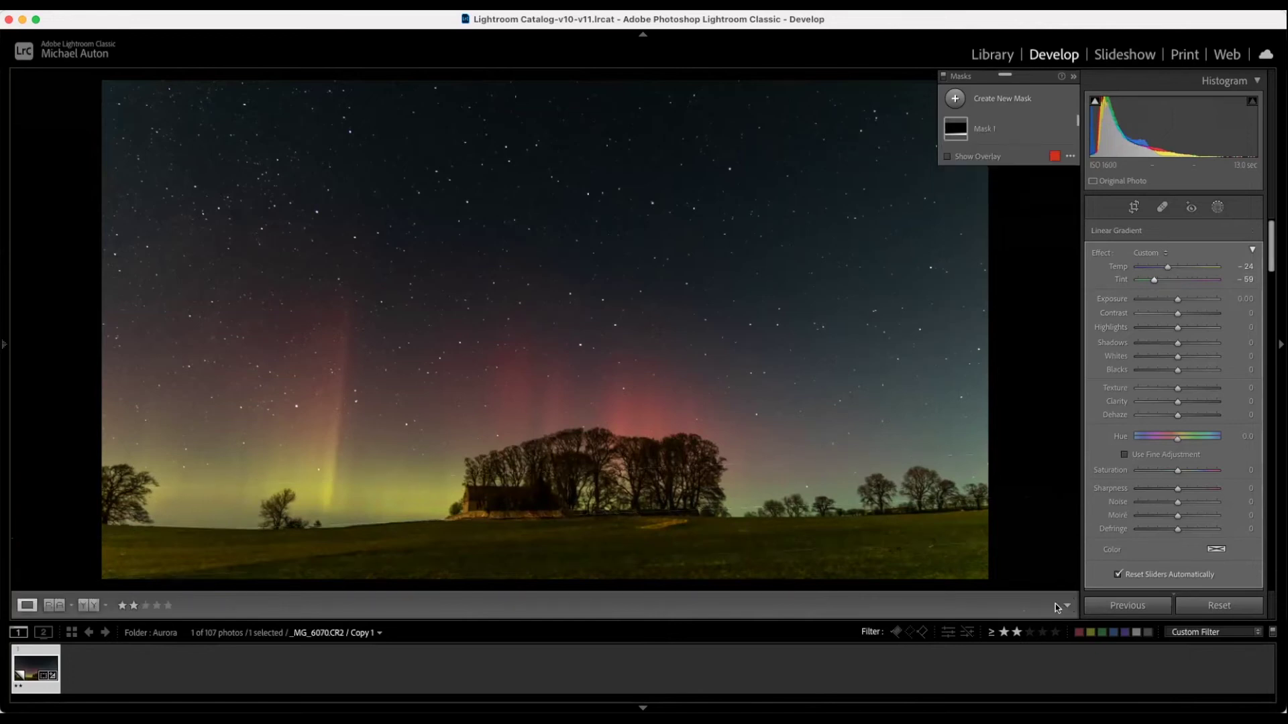
scroll(1142, 389, "down", 5)
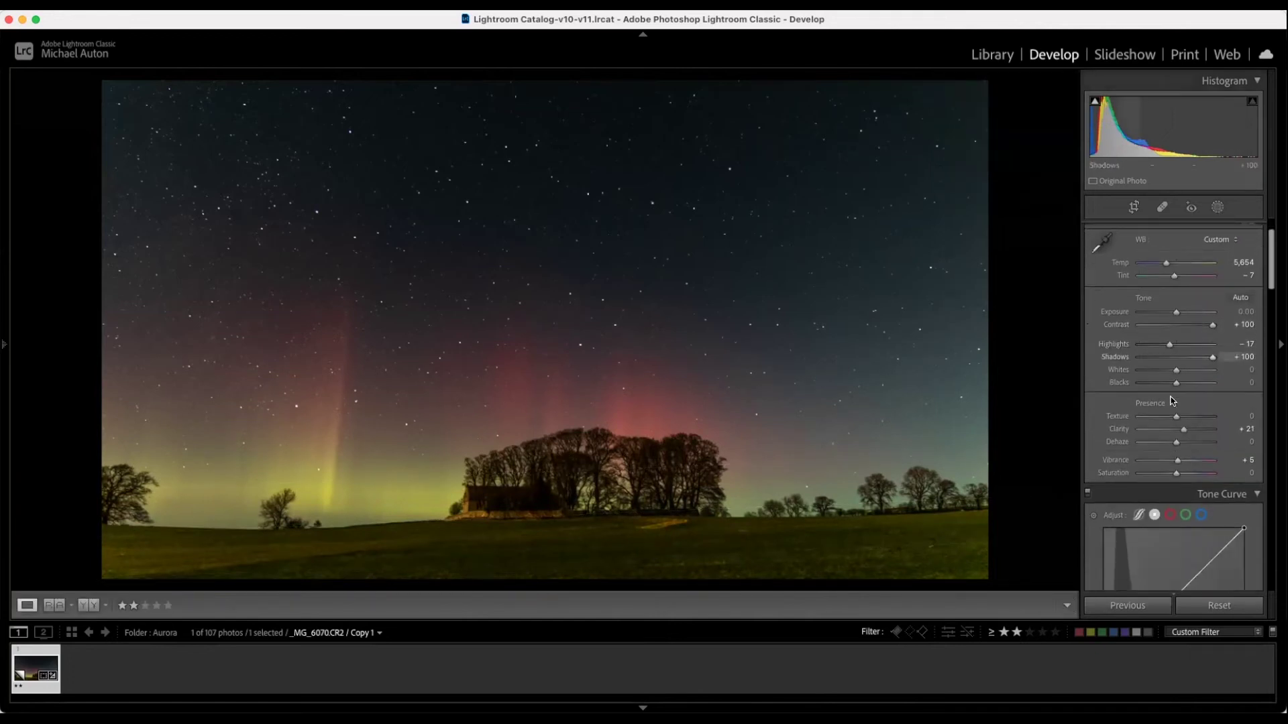
scroll(1158, 385, "down", 1)
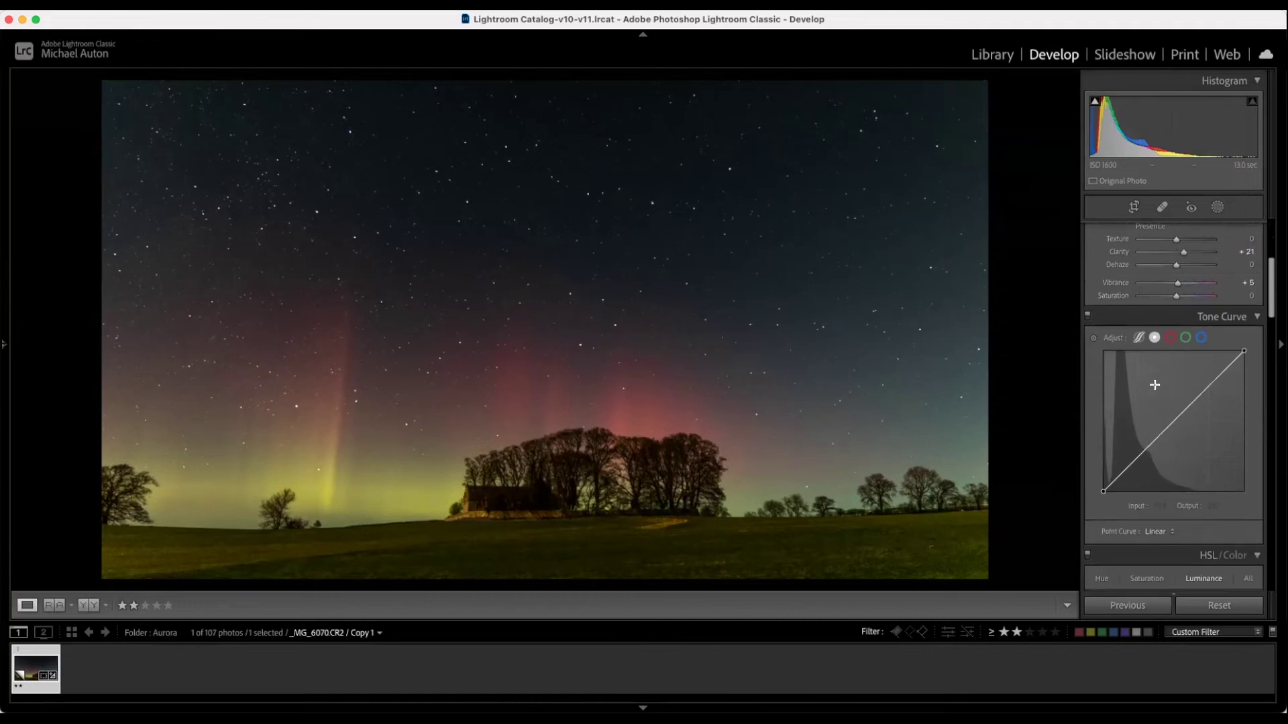
scroll(1153, 389, "down", 1)
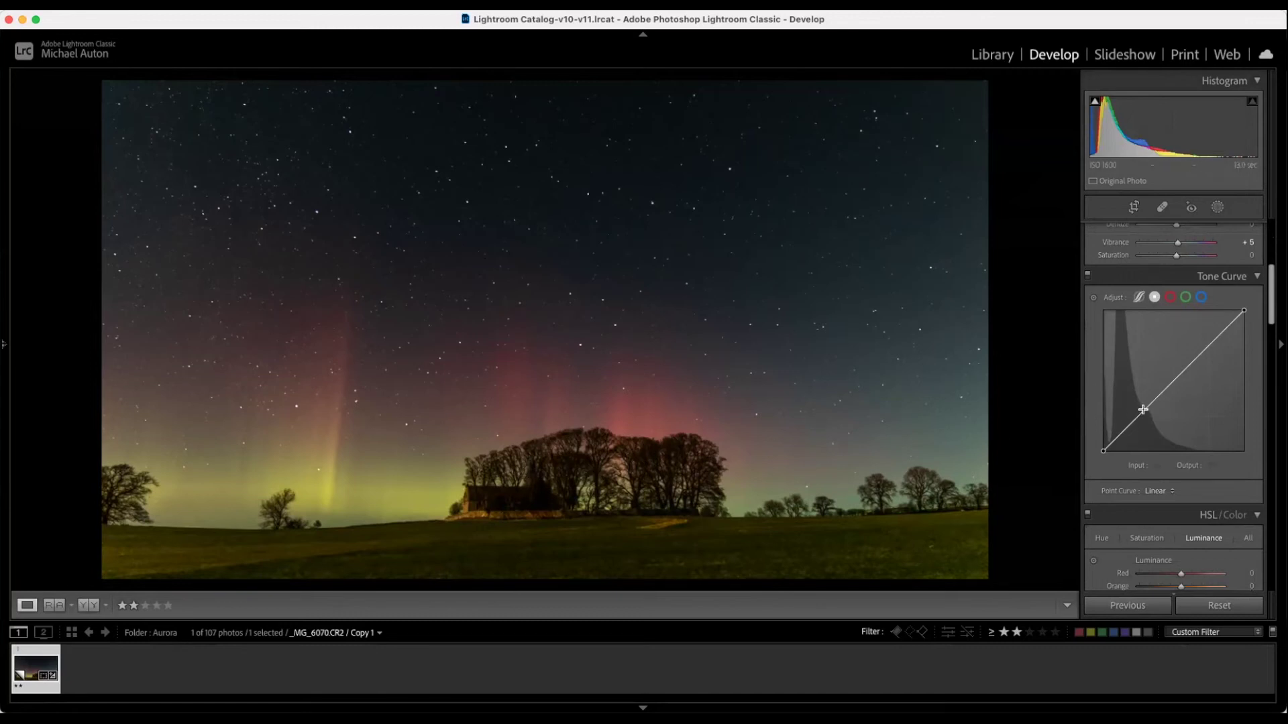
left_click_drag(1138, 412, 1143, 420)
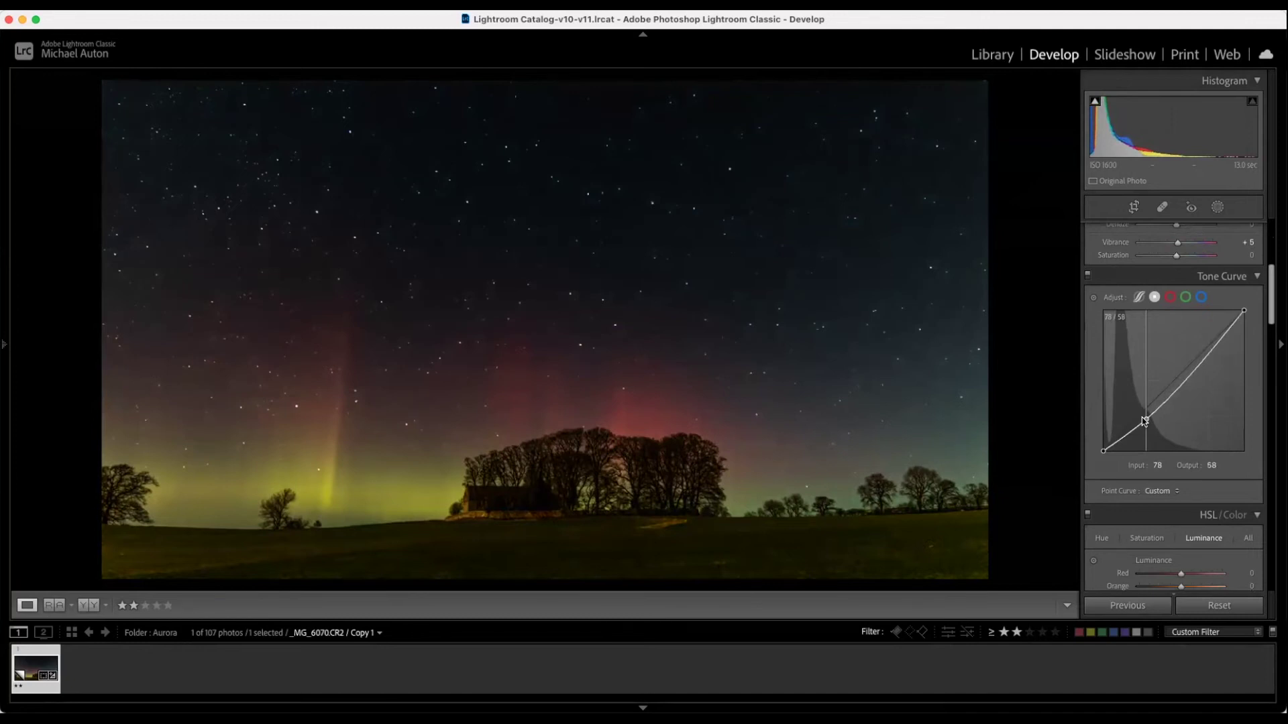
left_click_drag(1141, 417, 1140, 421)
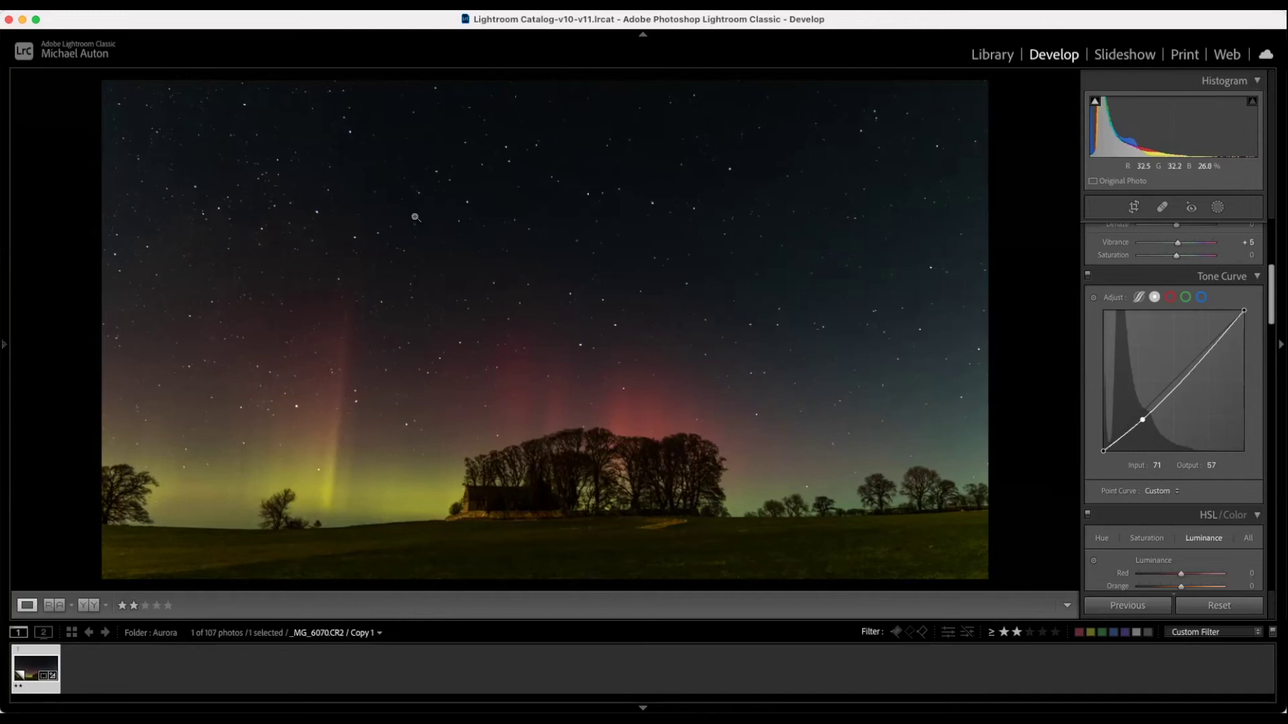
left_click(312, 266)
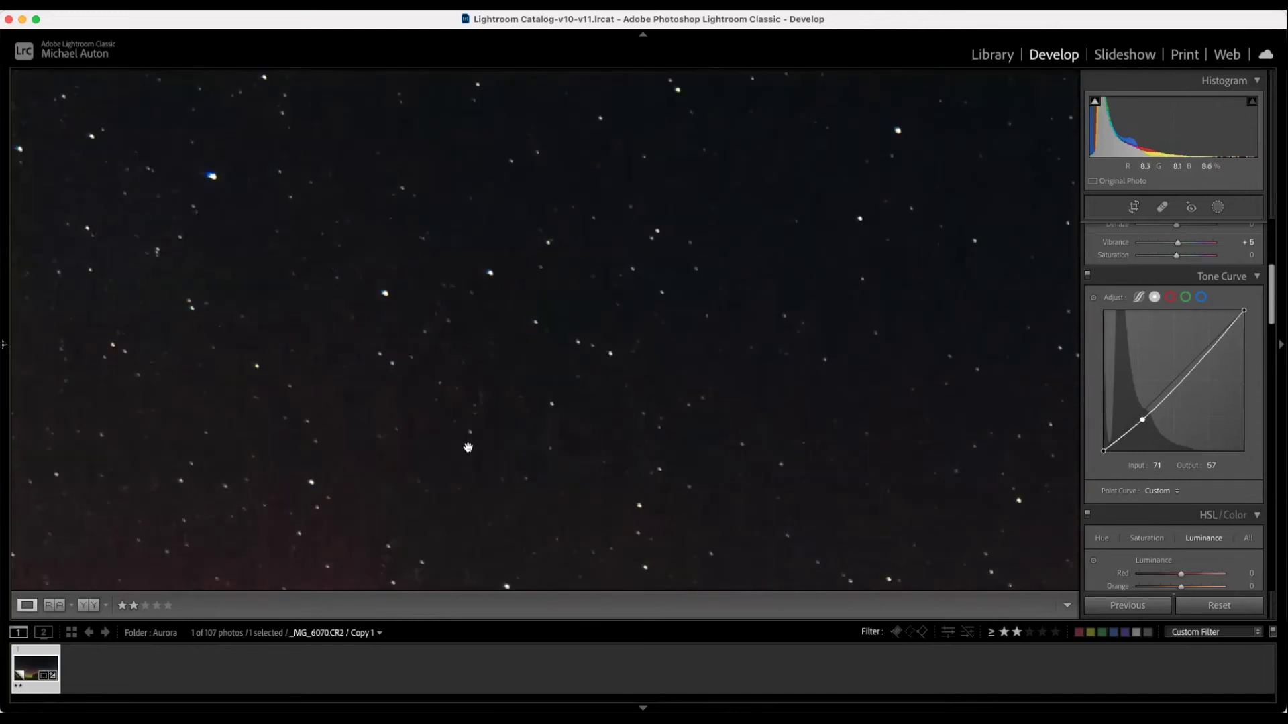
left_click_drag(604, 206, 526, 146)
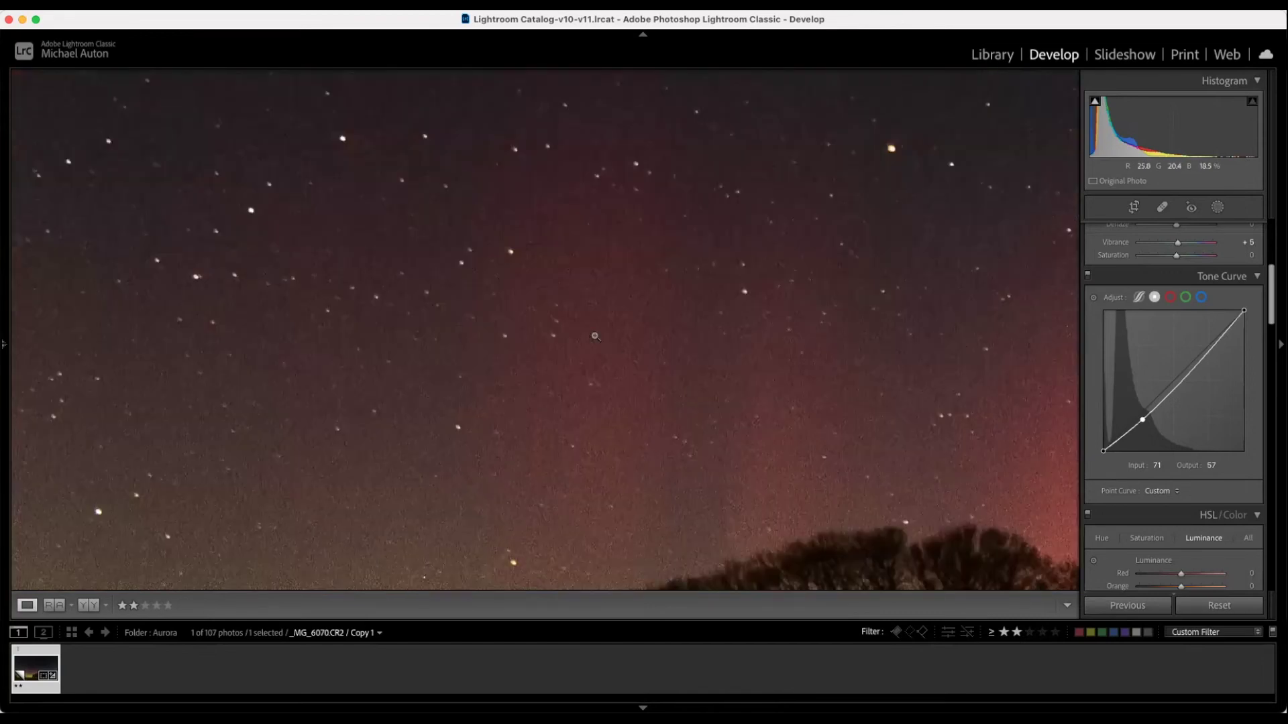
left_click(596, 337)
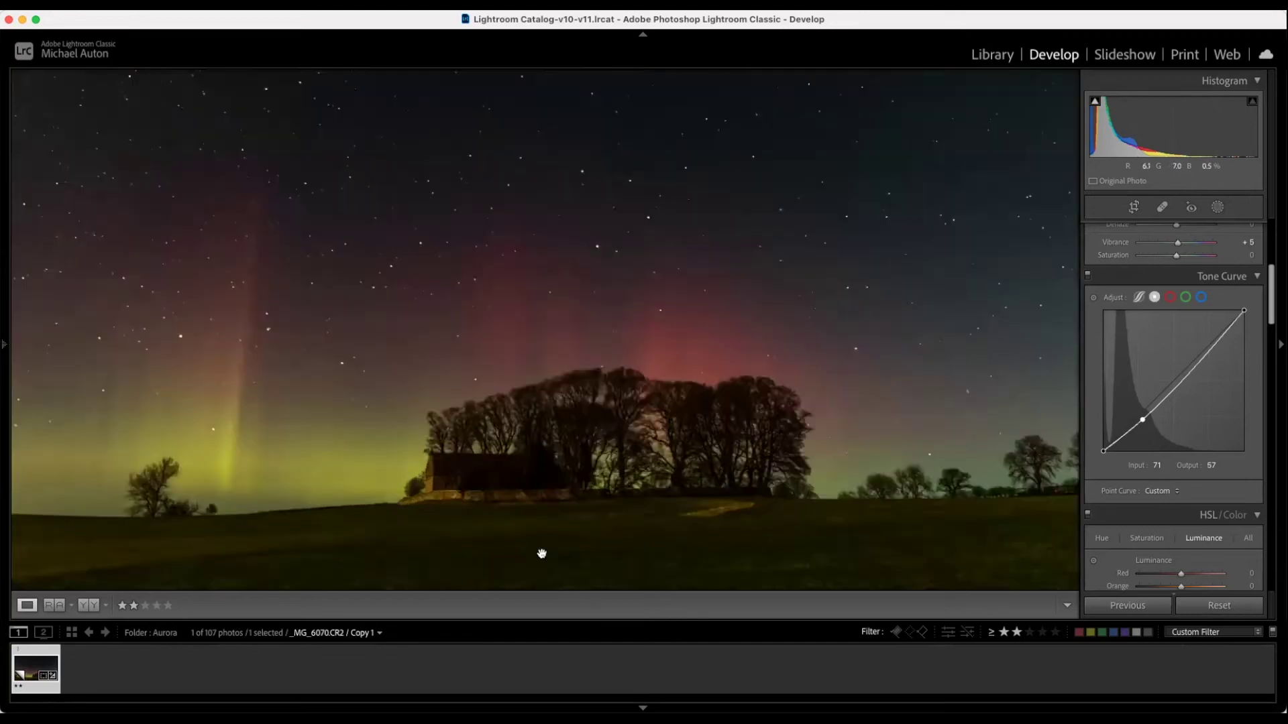
left_click(541, 549)
left_click(541, 494)
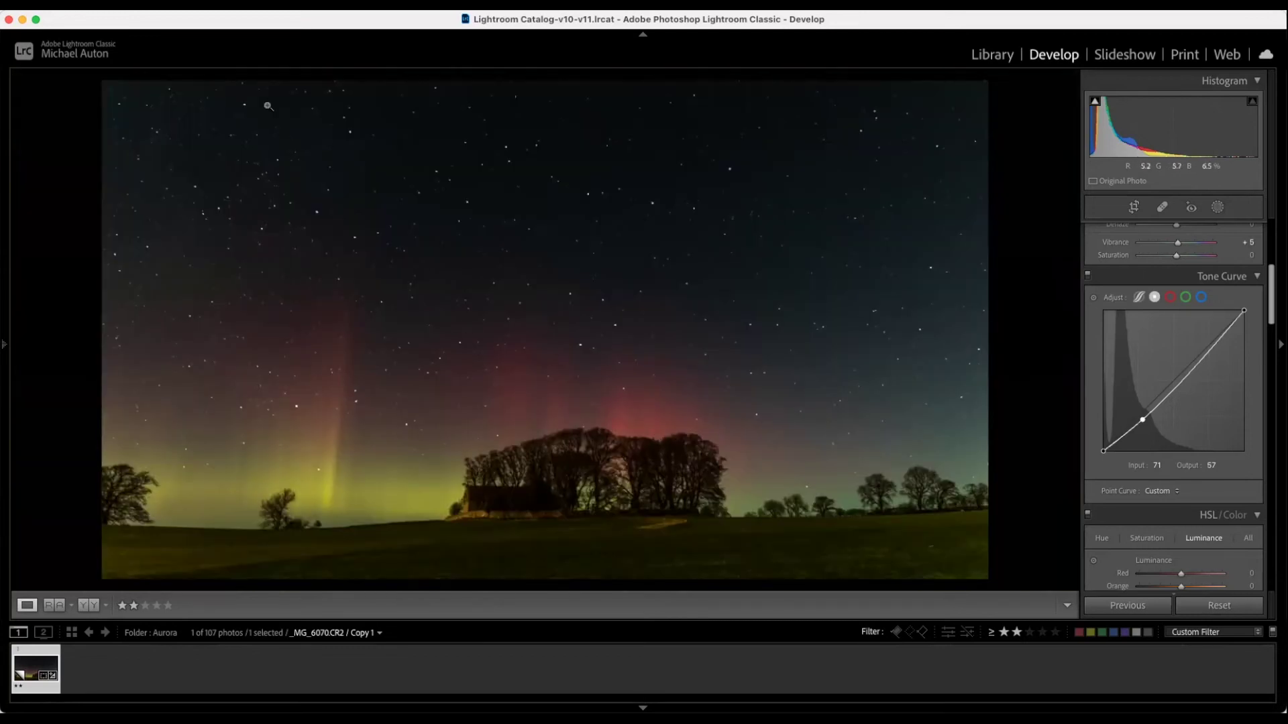
left_click(260, 12)
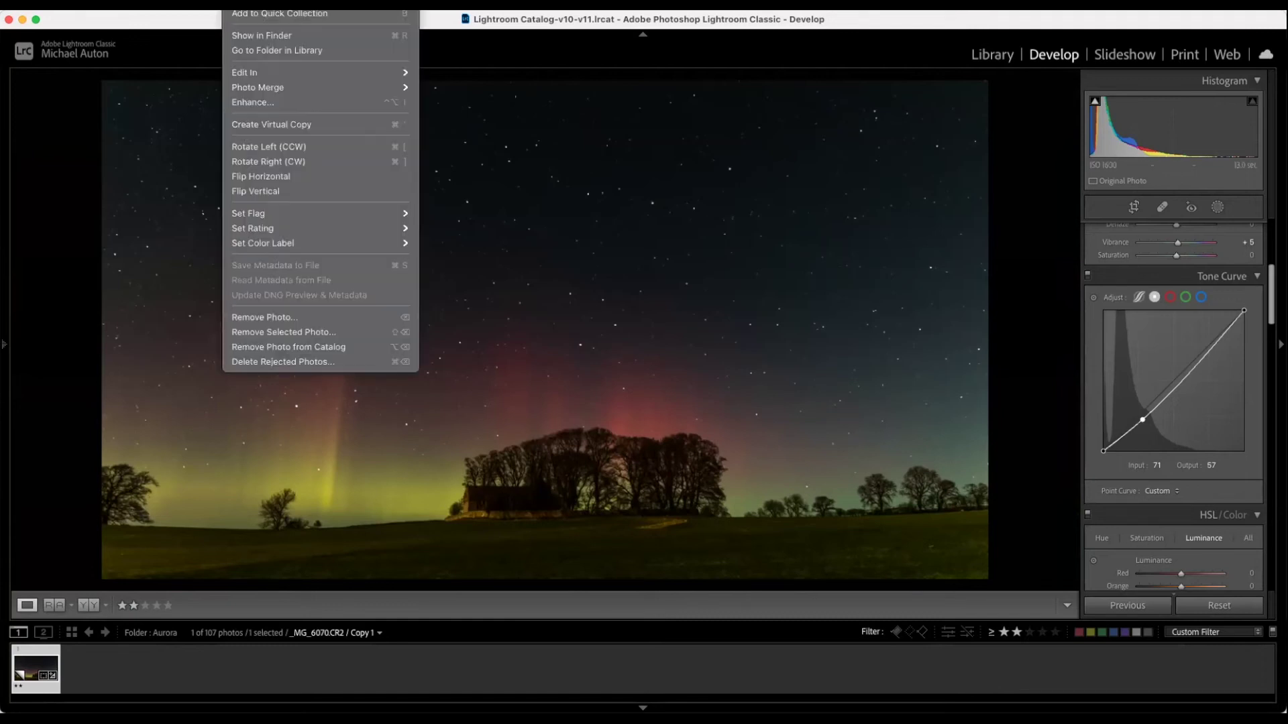
Open the aurora photo in Topaz DeNoise AI via Photo > Edit In.
mouse_move(279, 71)
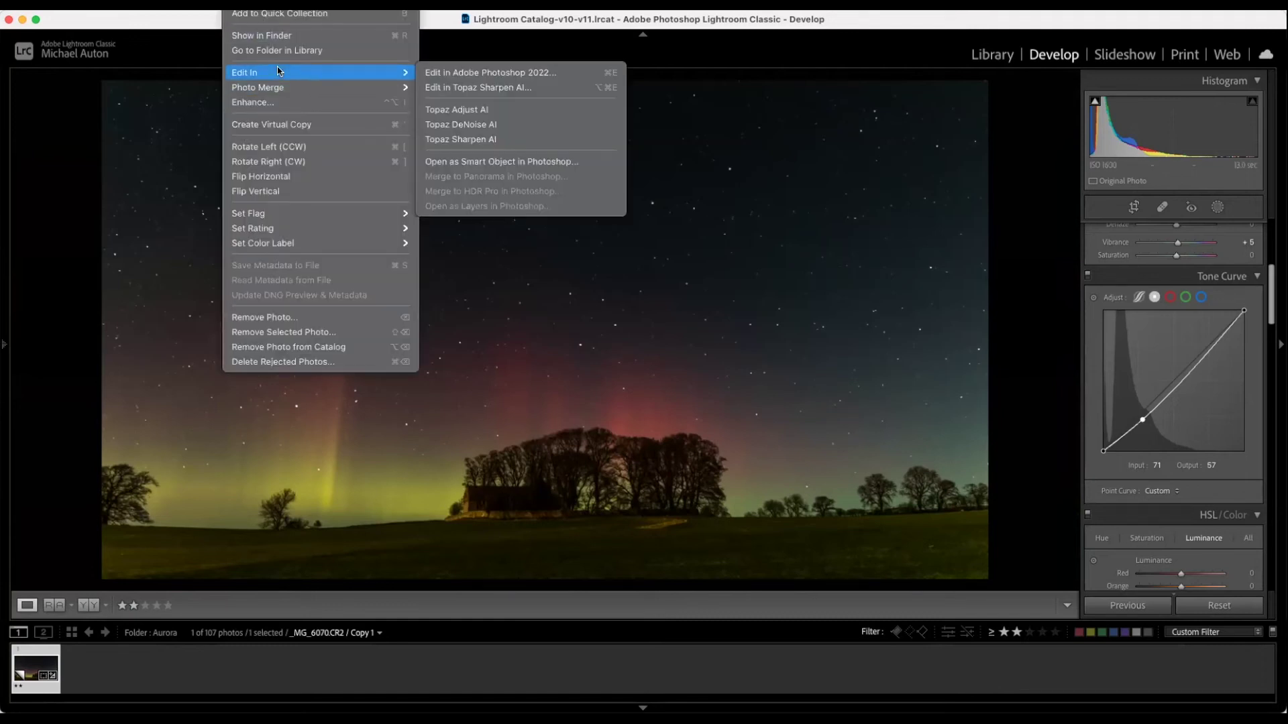
left_click(501, 124)
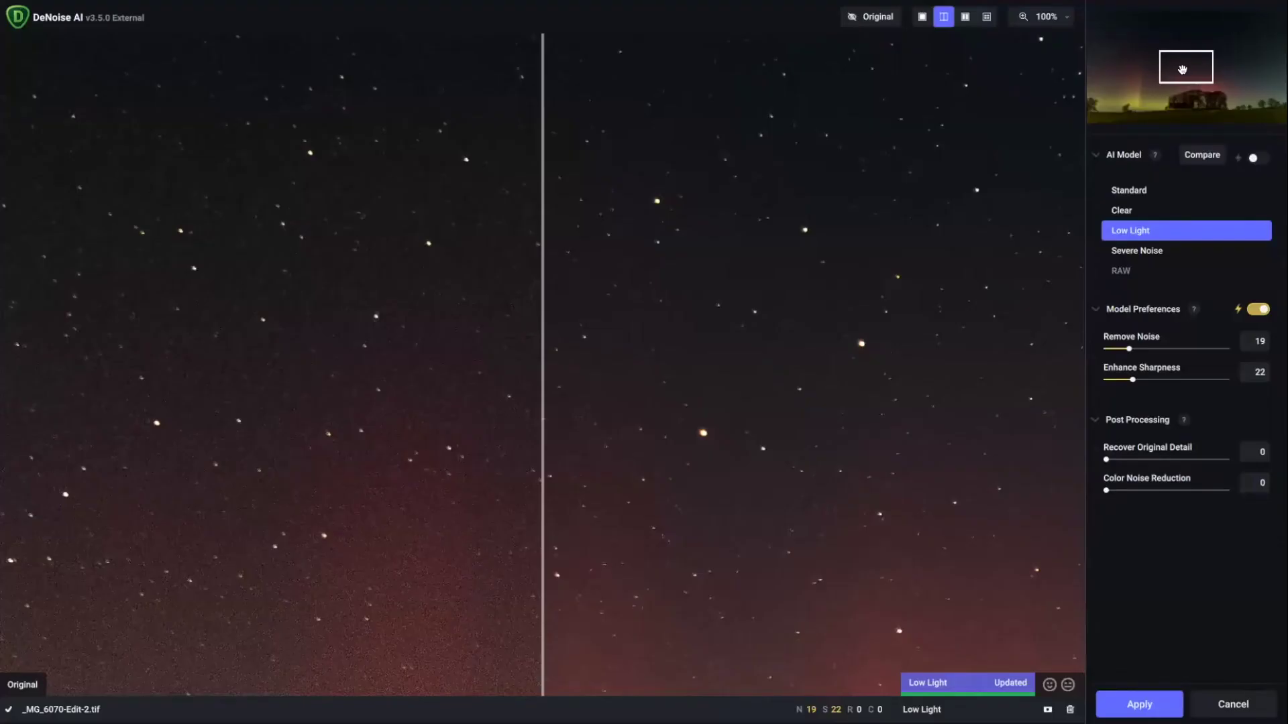
left_click_drag(1182, 69, 1186, 89)
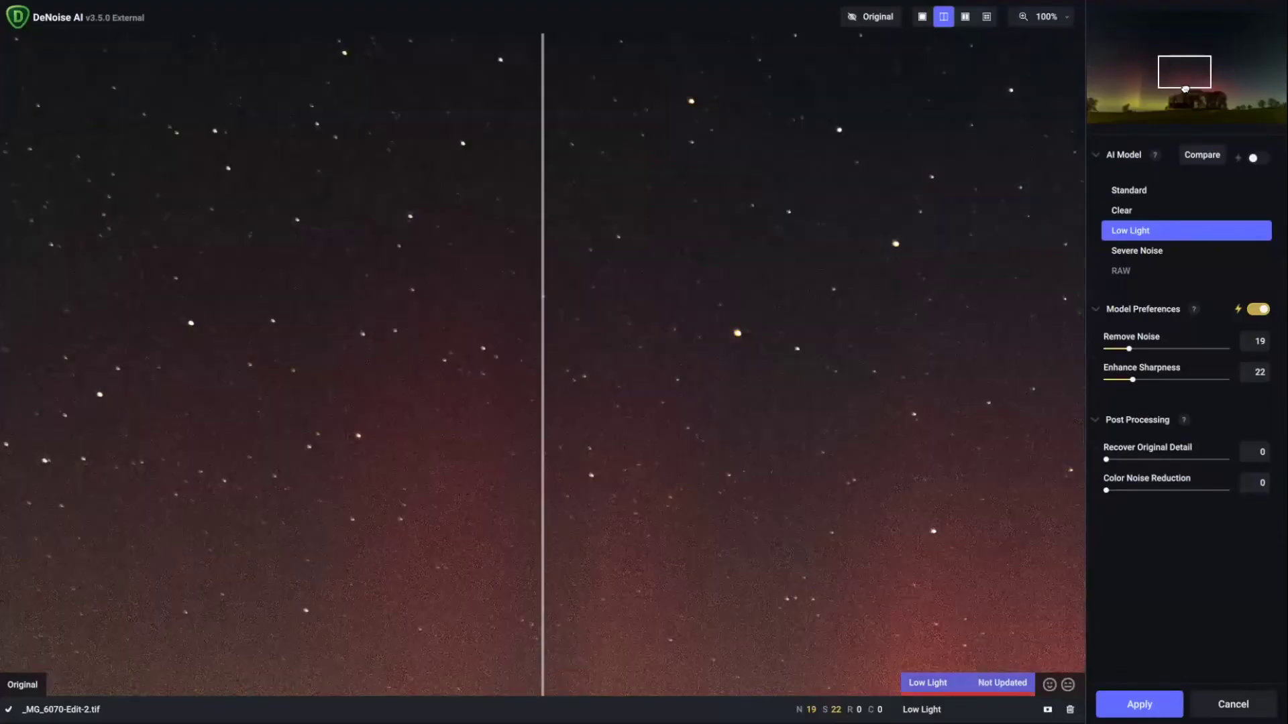
left_click(1165, 97)
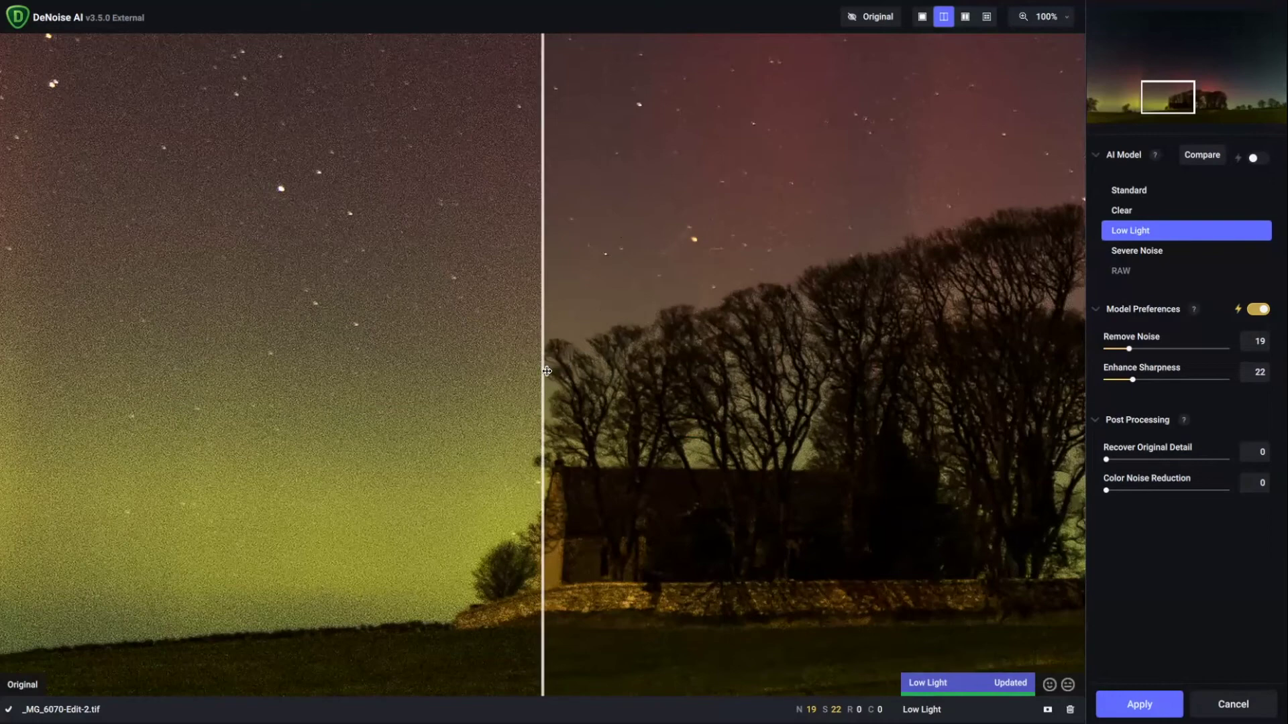
left_click_drag(539, 373, 153, 354)
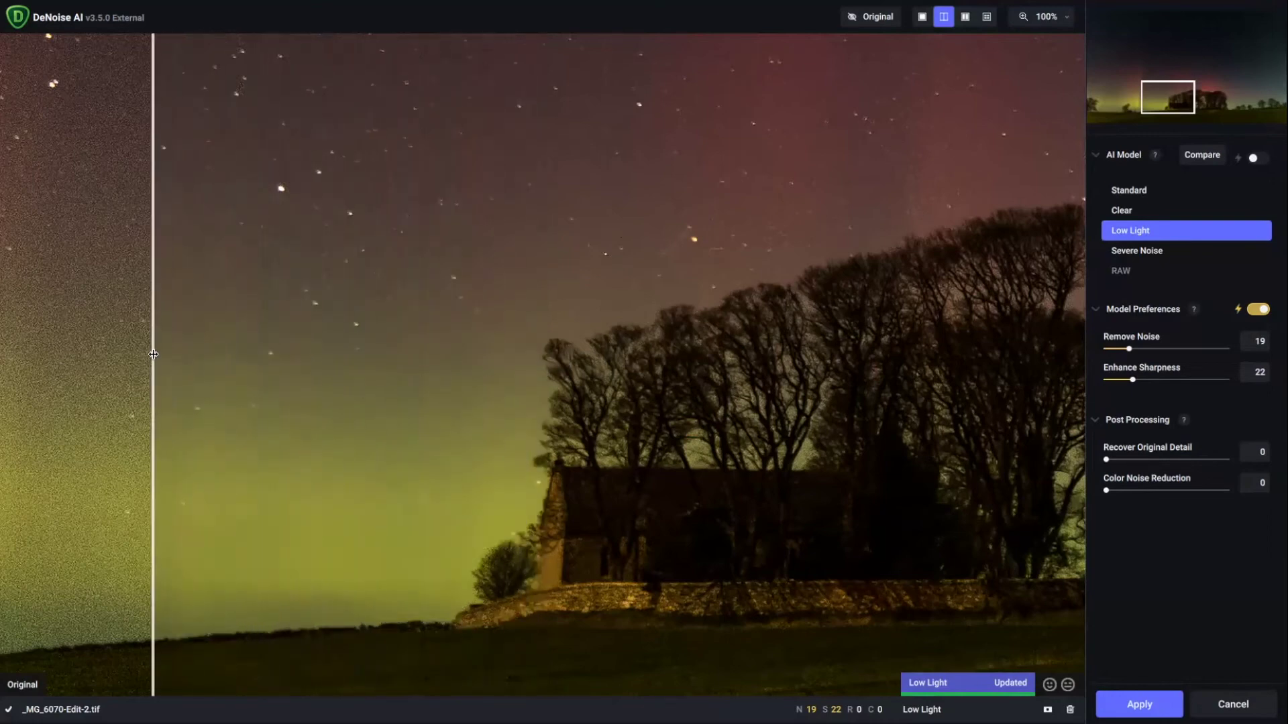
left_click_drag(153, 354, 242, 325)
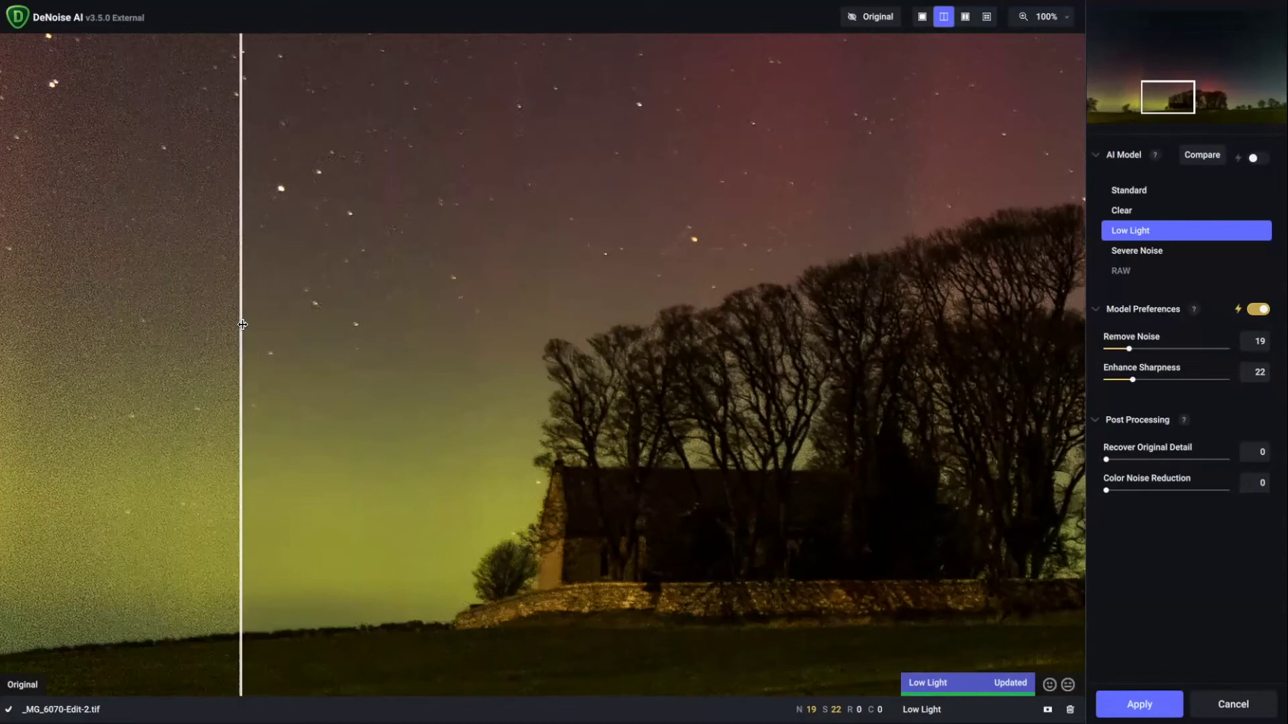
left_click_drag(242, 325, 529, 336)
left_click(1174, 105)
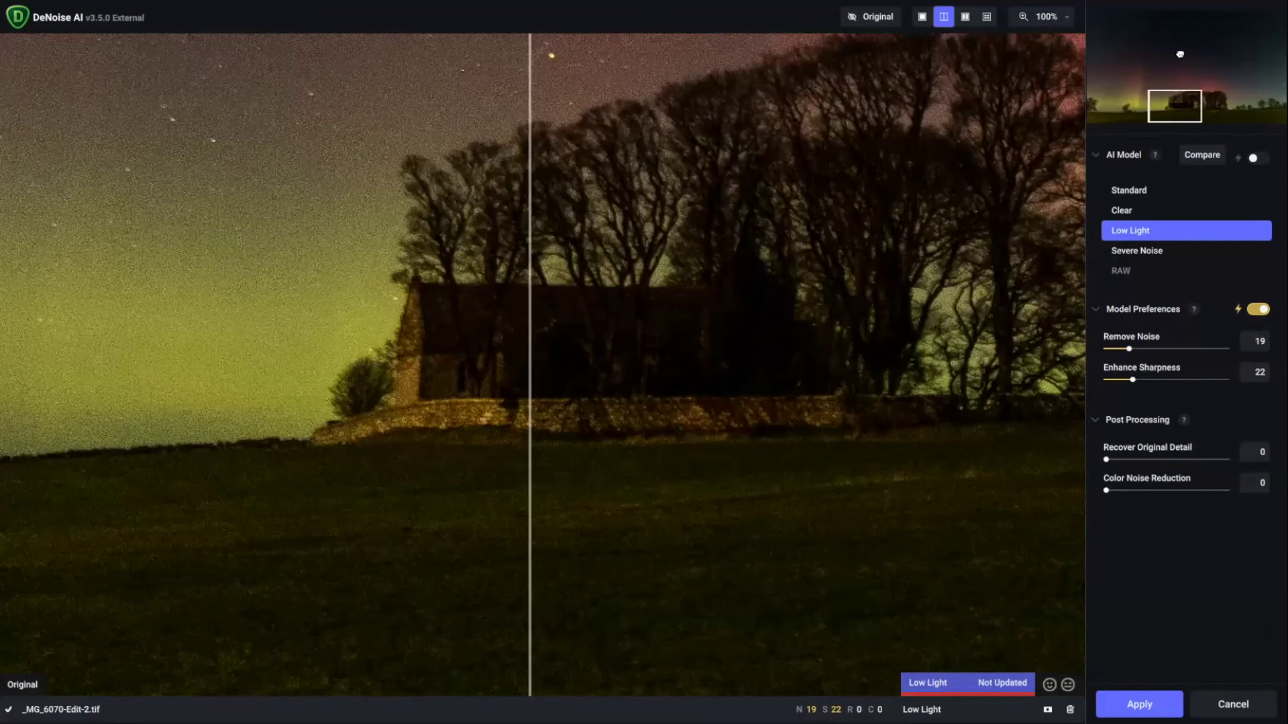
left_click(1181, 24)
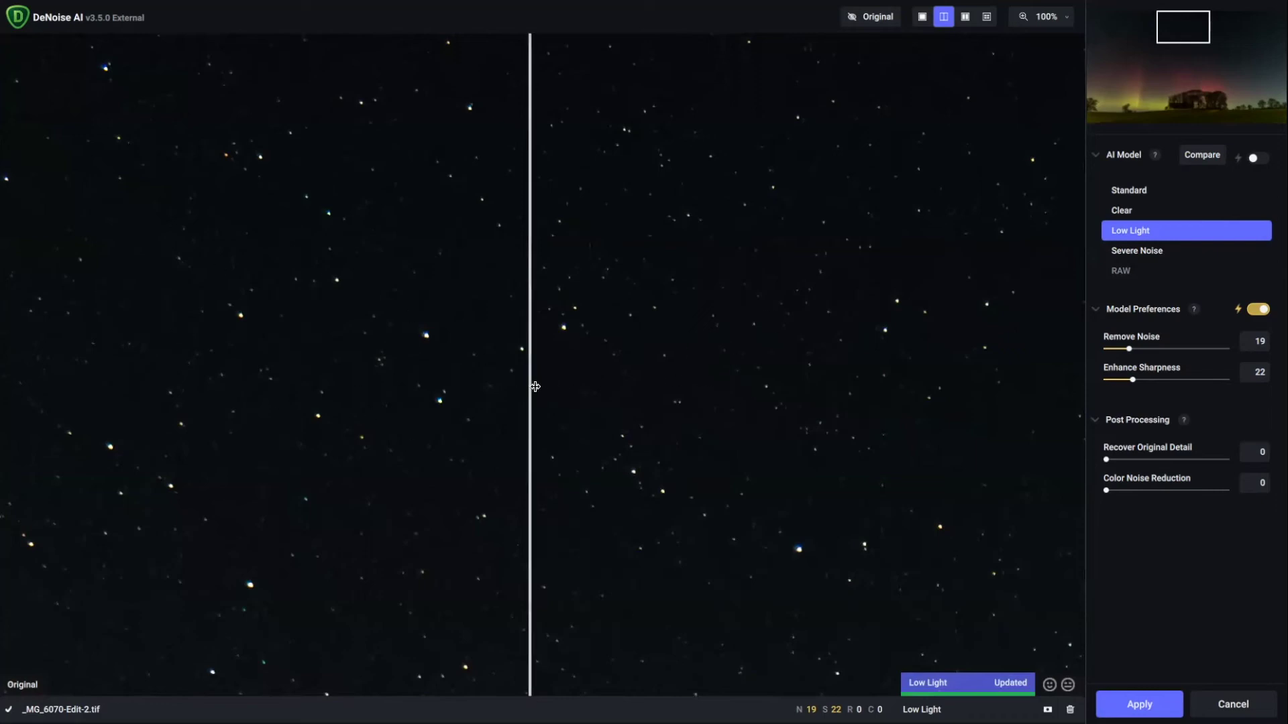
Compare original and denoised stars, red sky and green aurora beam in split view, then apply the Low Light result.
left_click_drag(527, 384, 589, 406)
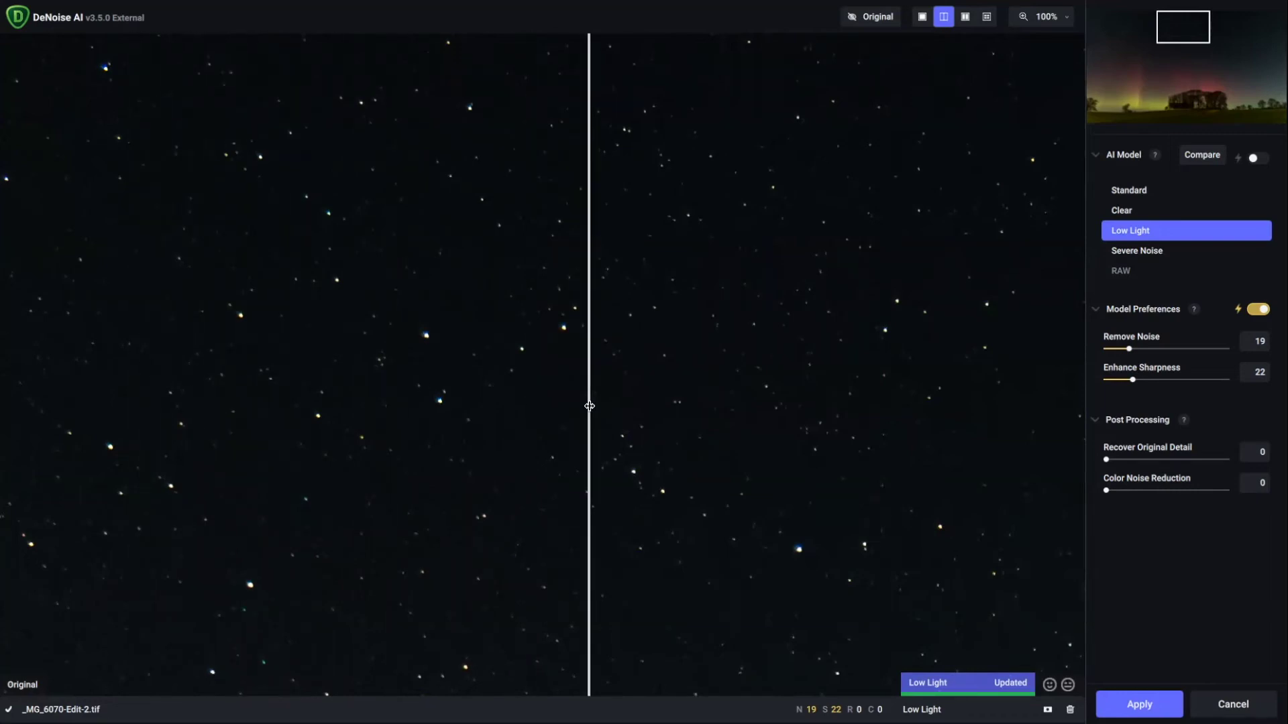
left_click_drag(1176, 31, 1166, 100)
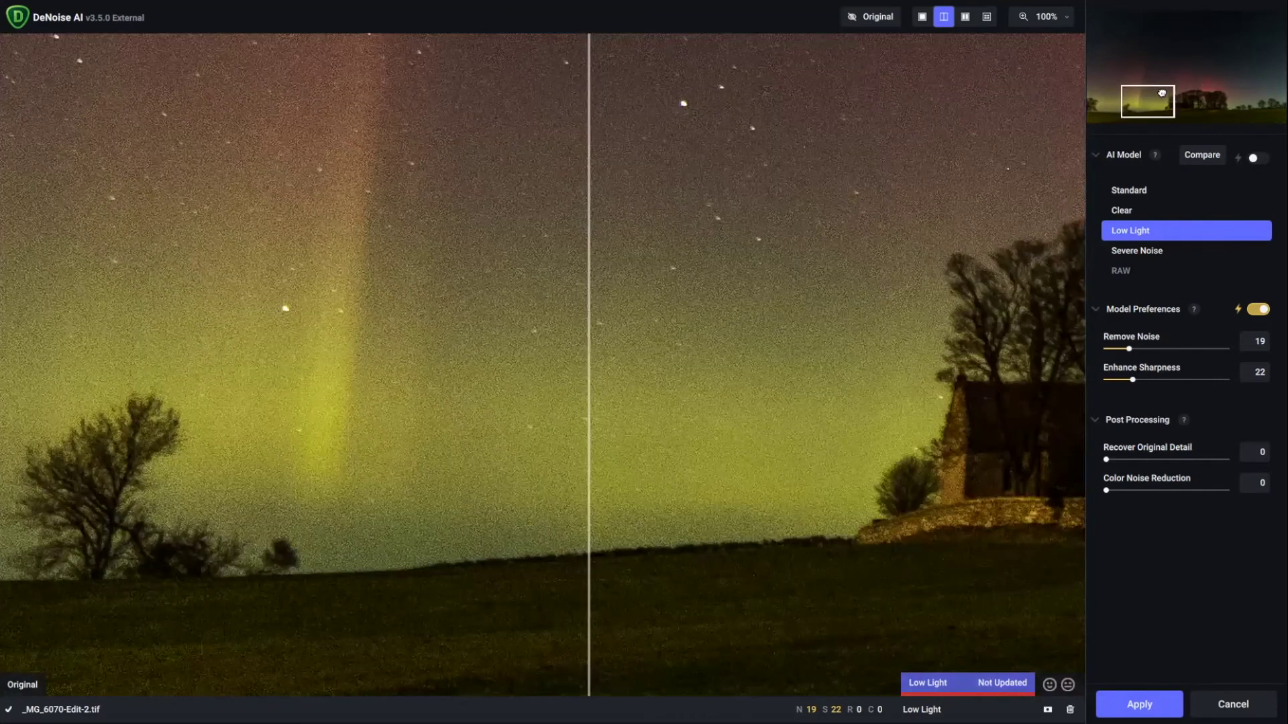
left_click(1184, 86)
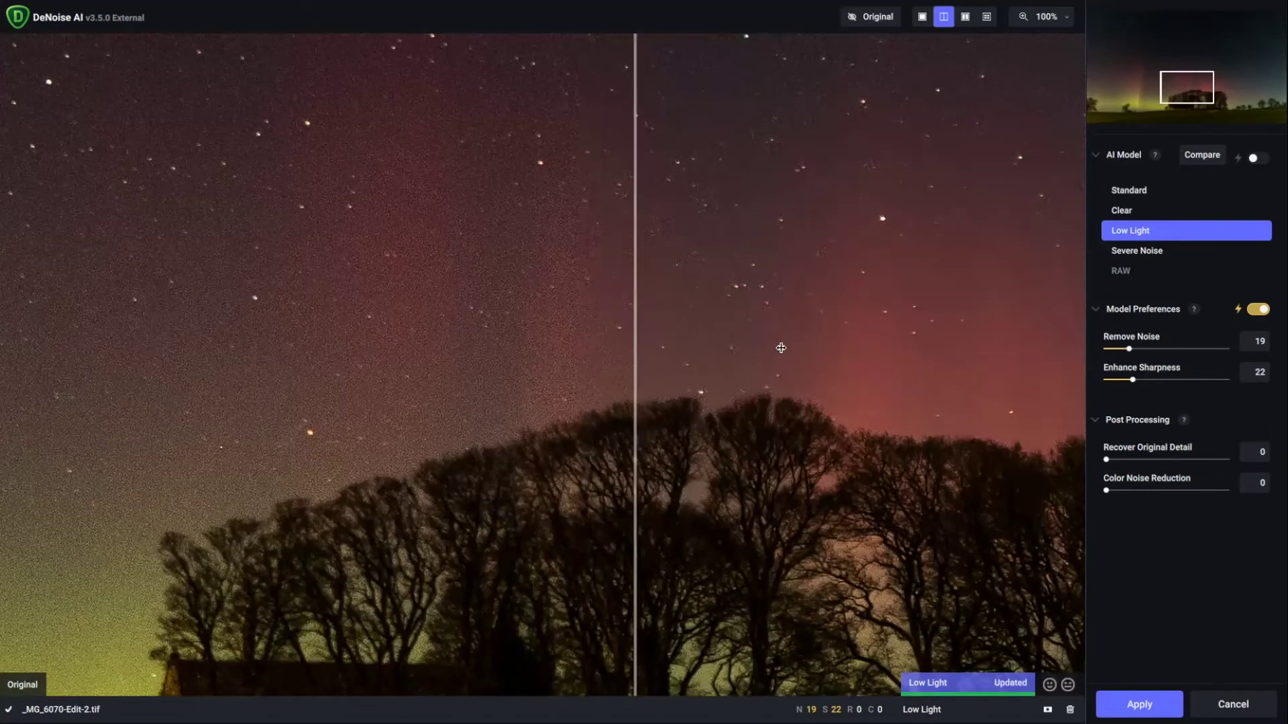
left_click(1191, 93)
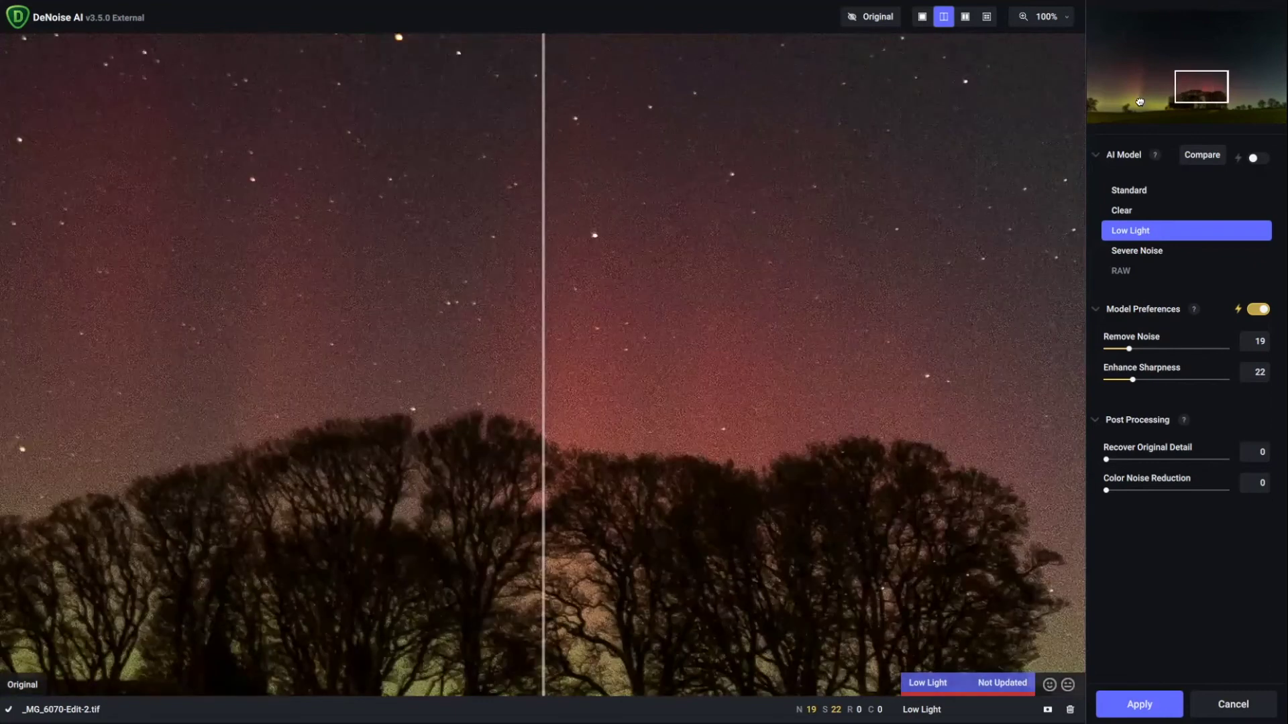
left_click(1133, 99)
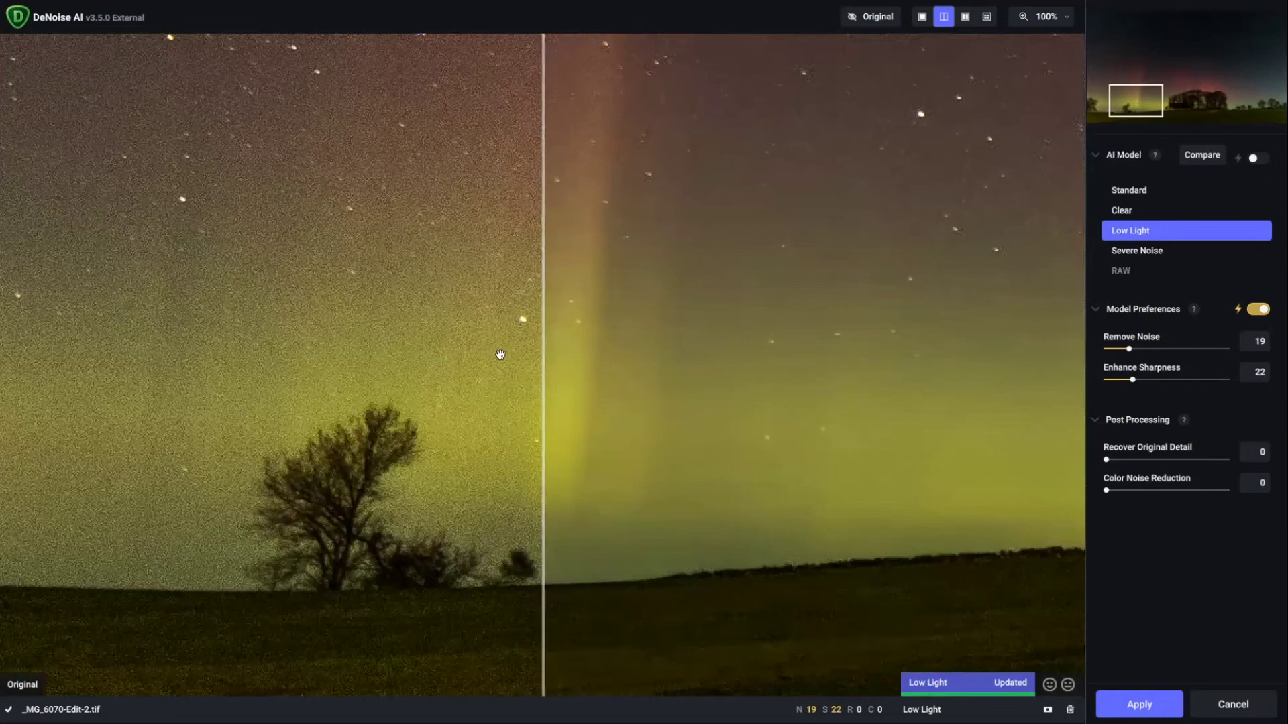
left_click_drag(538, 368, 585, 347)
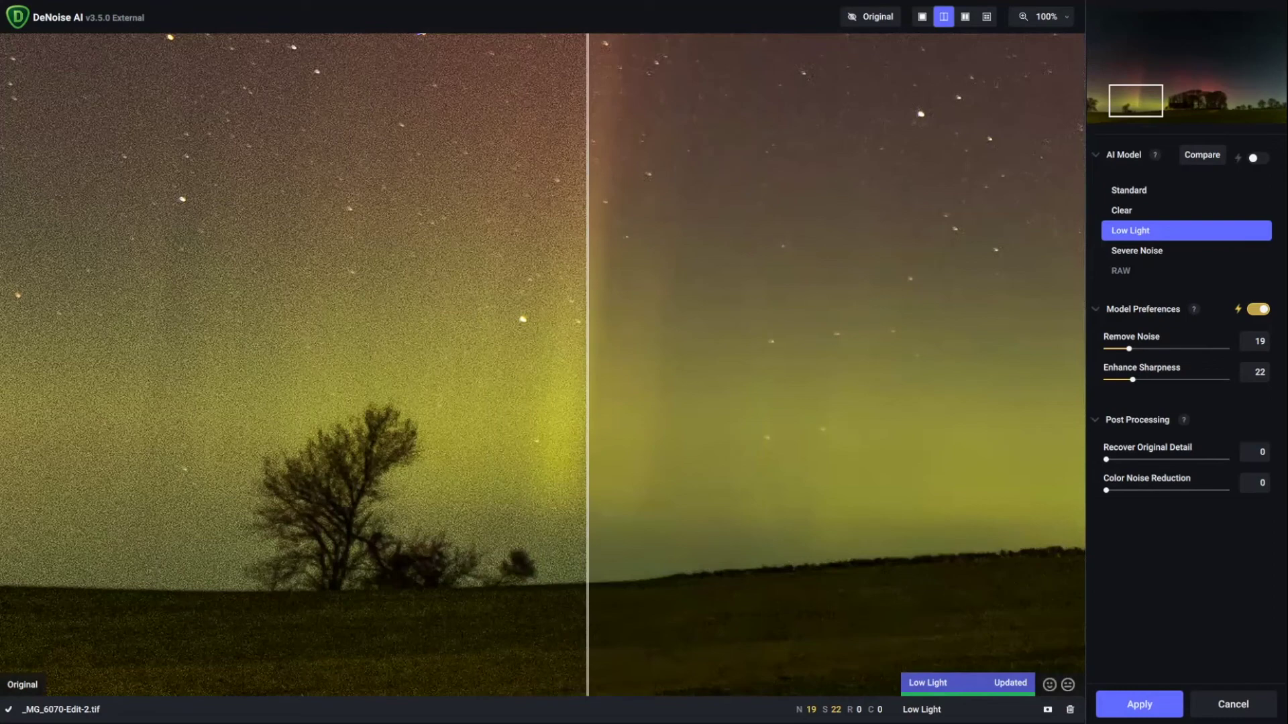
left_click(1140, 704)
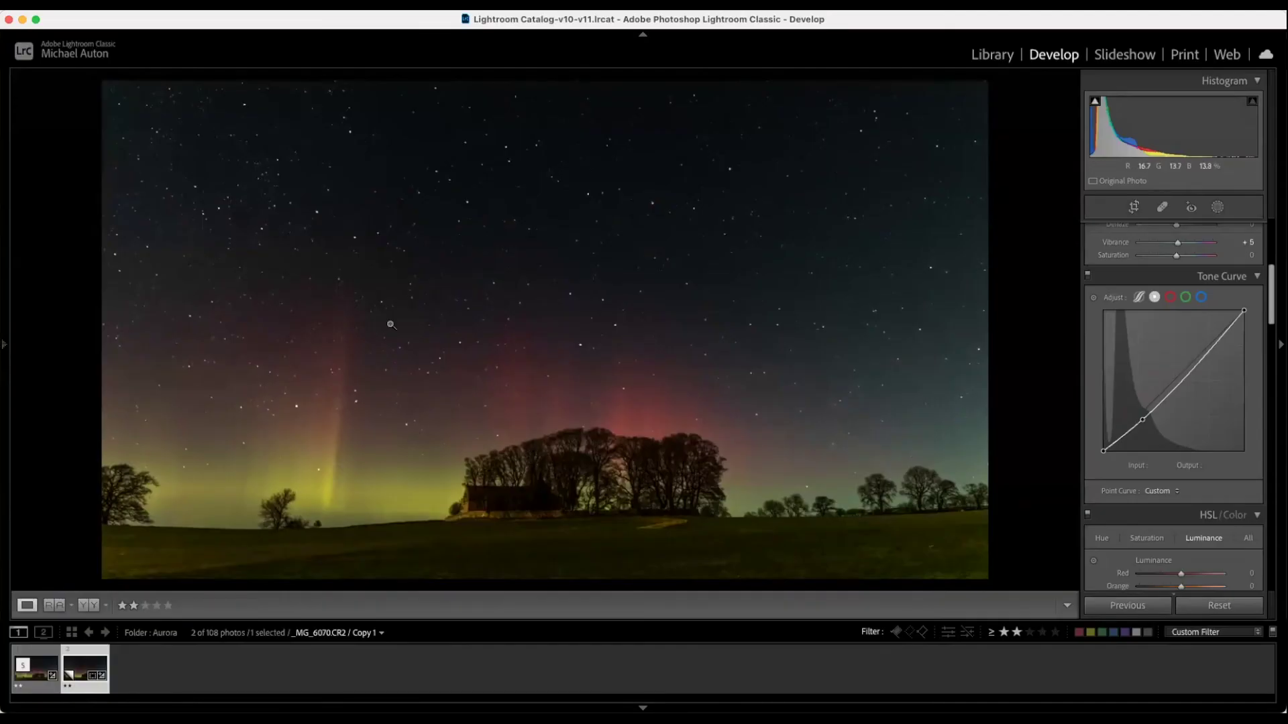
Check the original aurora photo's noise at 1:1, then return to the full view.
left_click(338, 386)
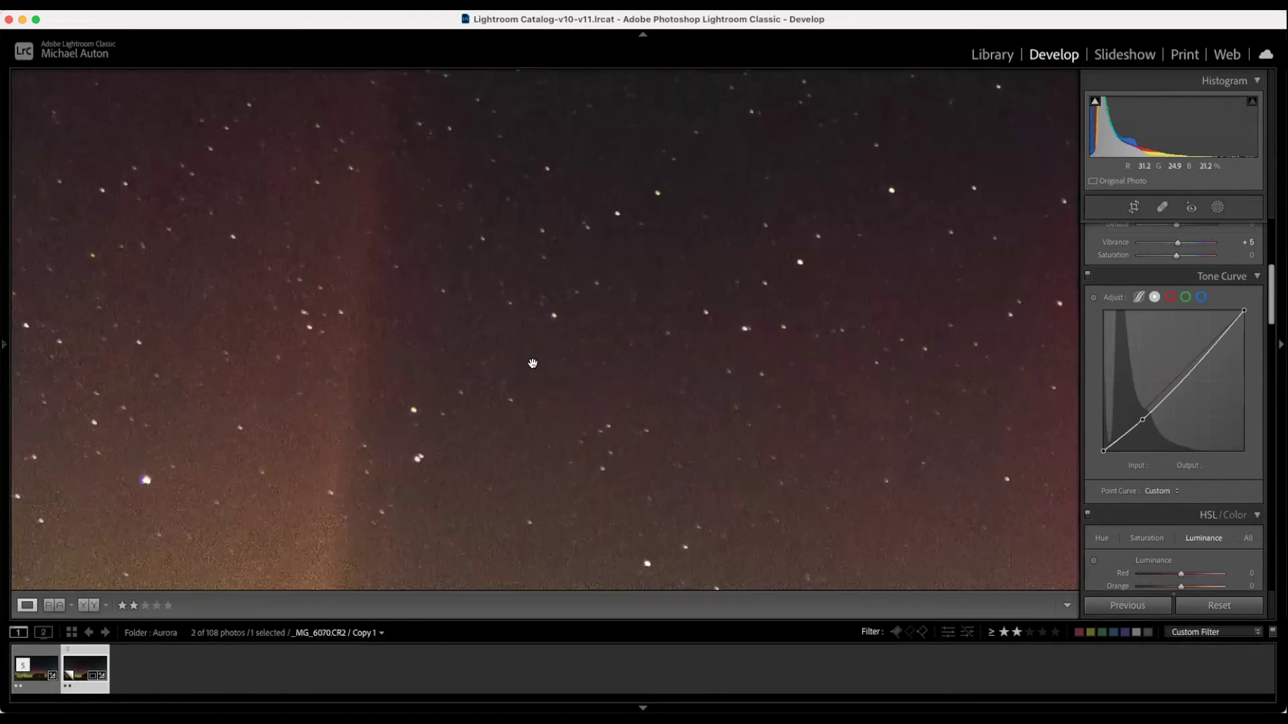
scroll(534, 330, "up", 10)
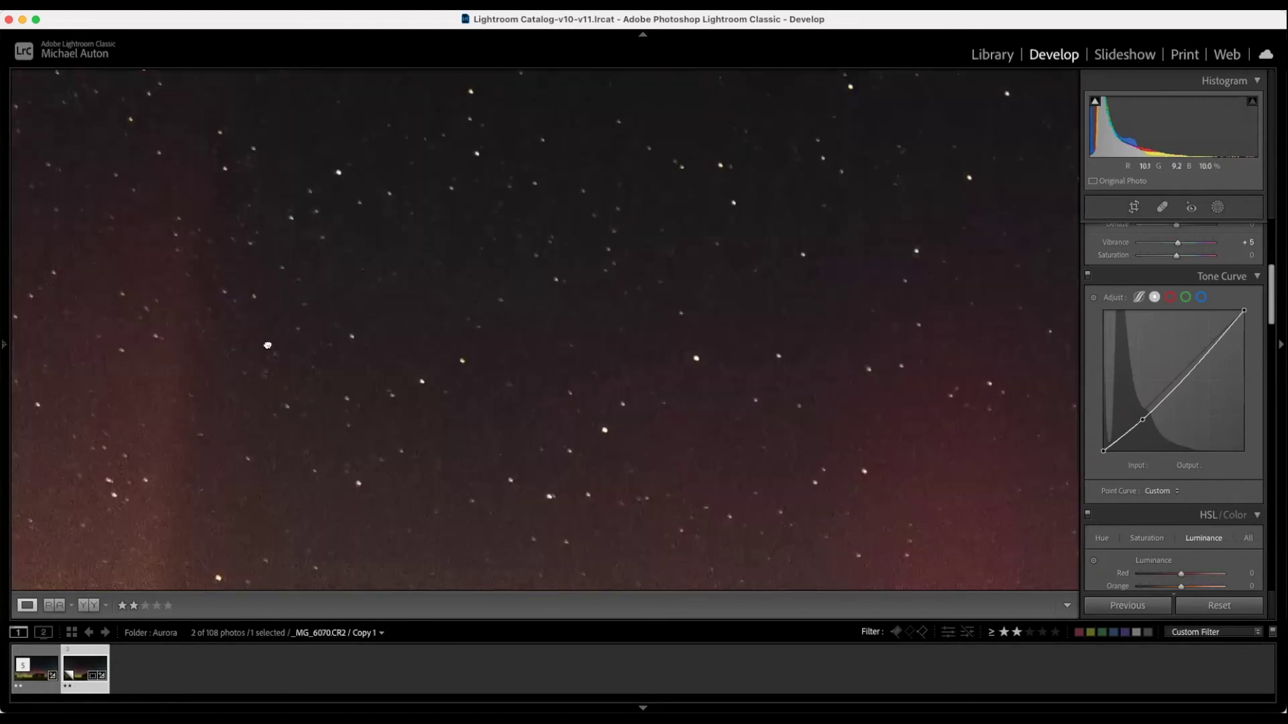
scroll(638, 320, "right", 10)
left_click(564, 301)
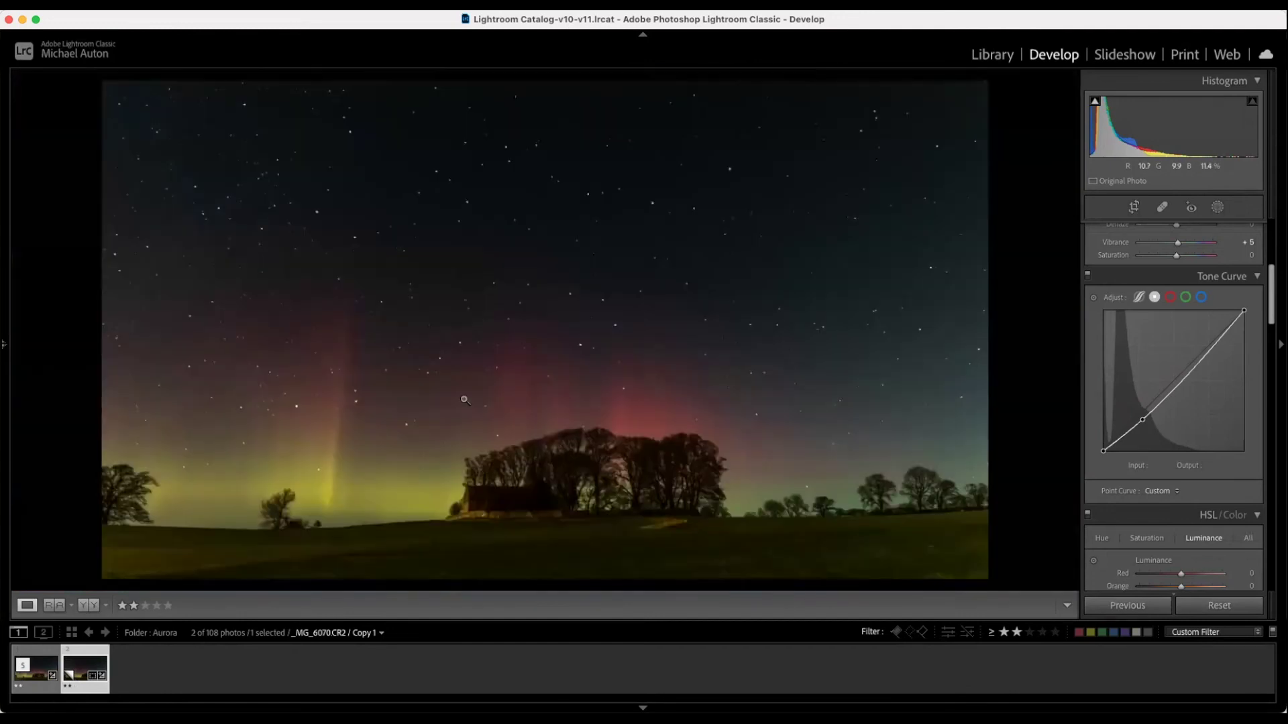
Select _MG_6070-Edit-2.tif and inspect its denoised star field zoomed in.
left_click(38, 655)
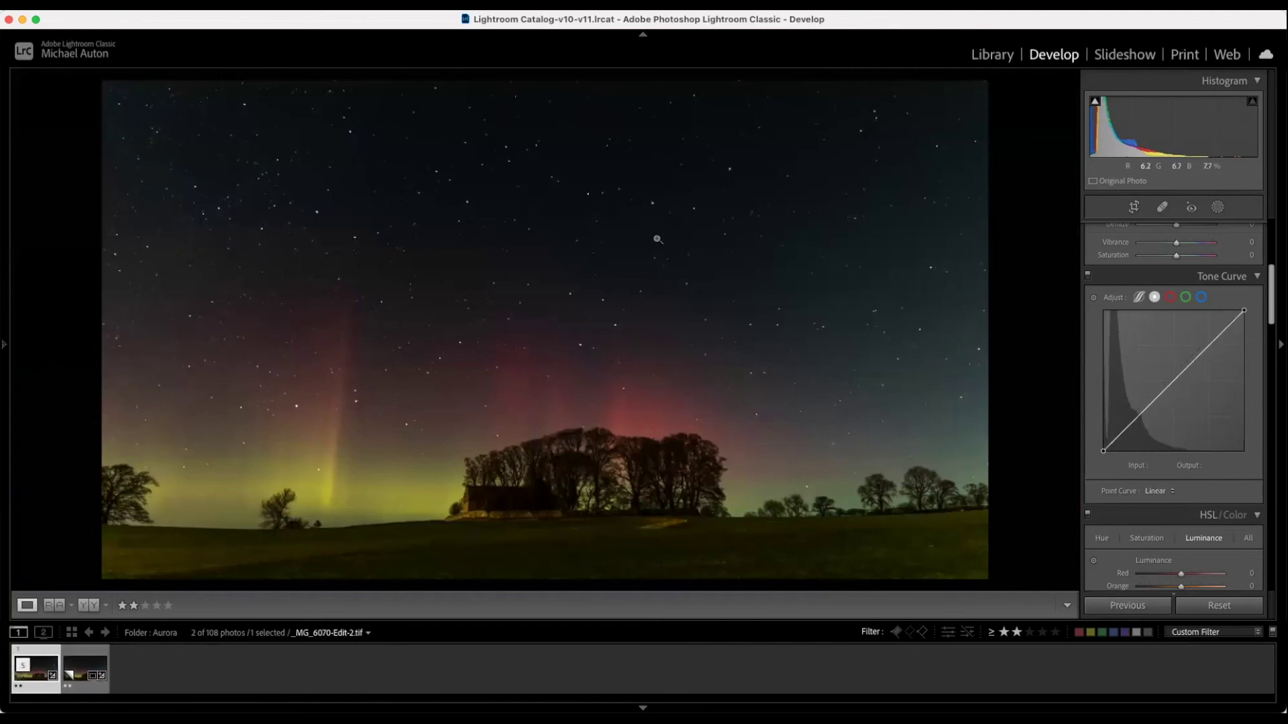
left_click(655, 238)
left_click_drag(655, 238, 526, 421)
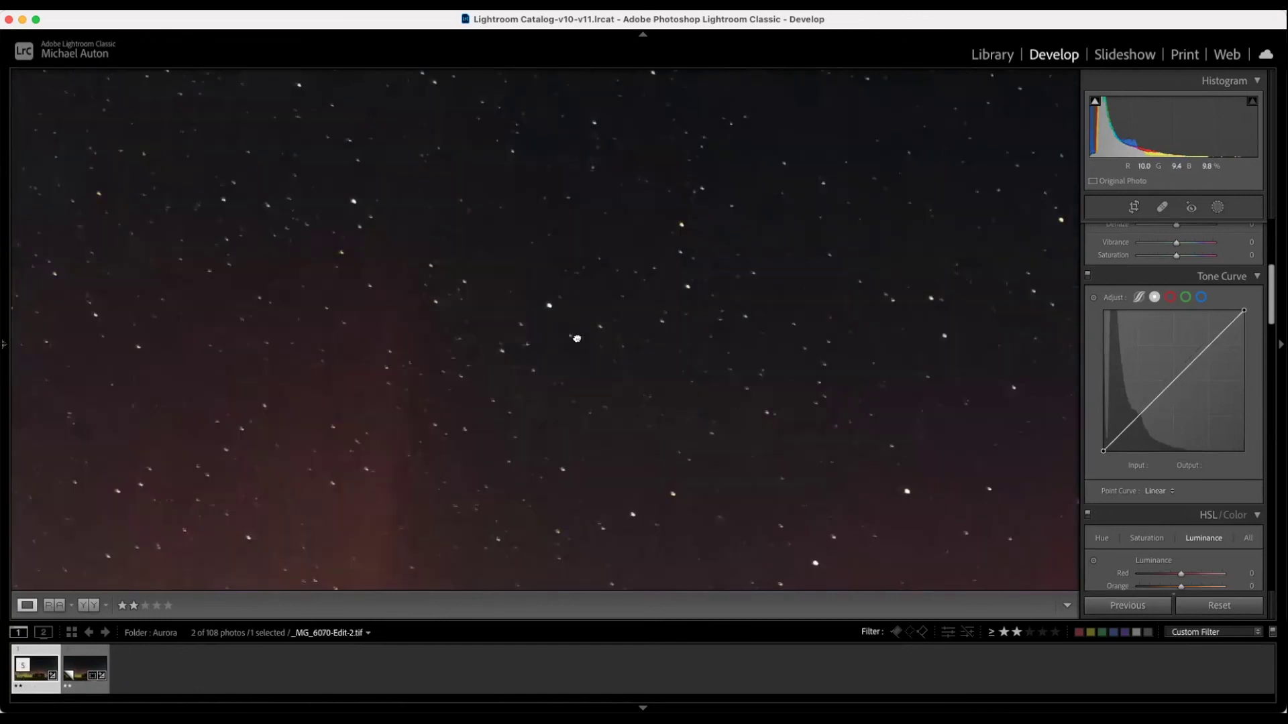
left_click(526, 459)
Inspect the denoised aurora, barn, wall and field up close, then return to Fit.
key("super+equal")
key("super+equal")
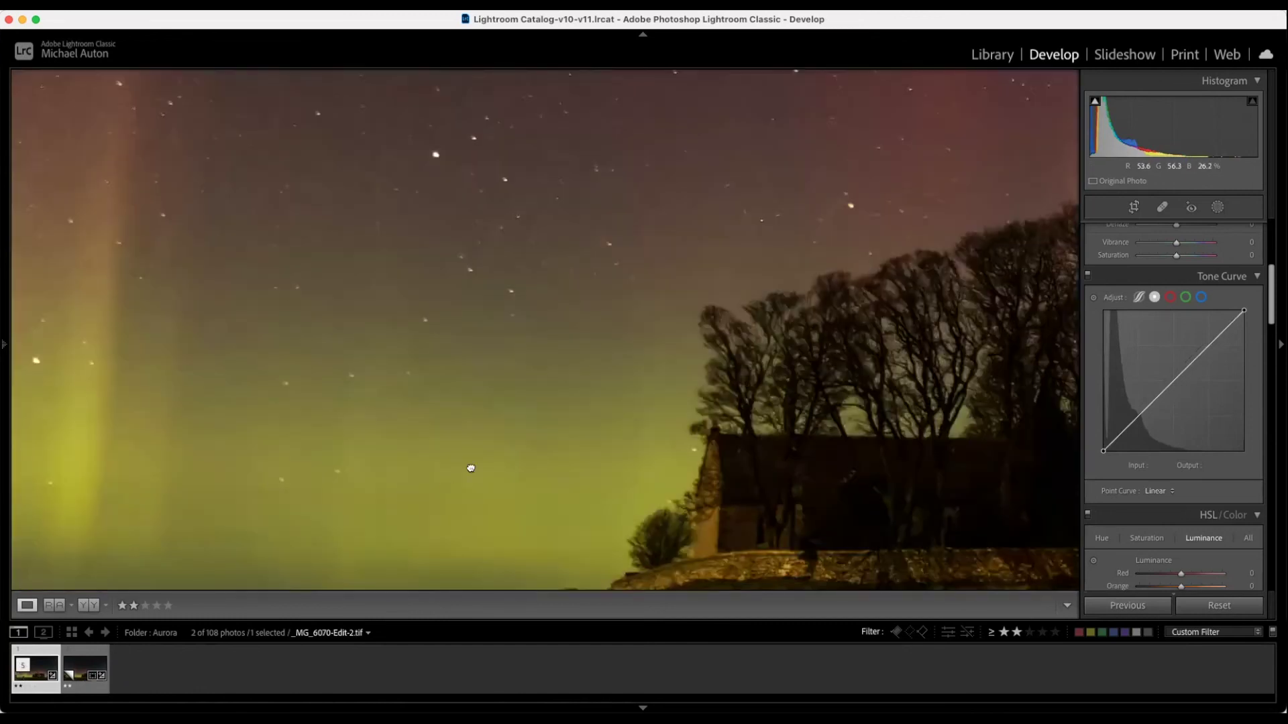
left_click_drag(451, 480, 504, 399)
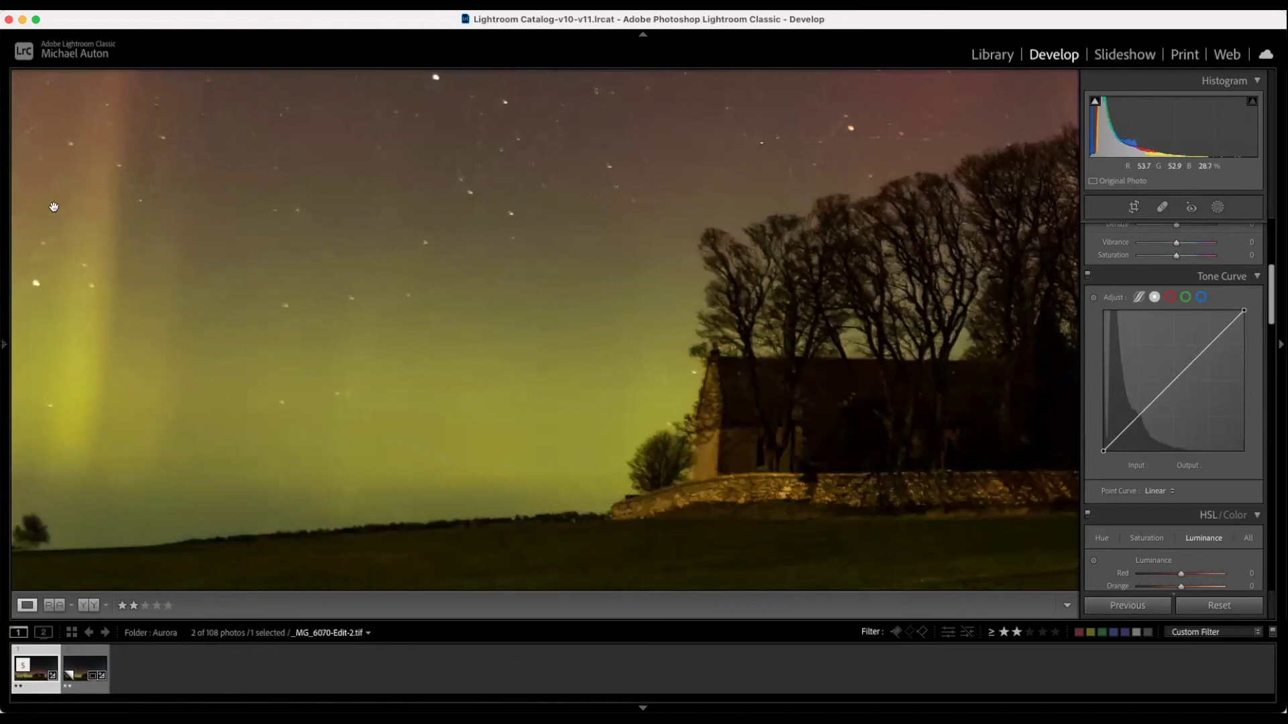
left_click_drag(487, 445, 424, 316)
left_click_drag(833, 451, 699, 260)
left_click_drag(373, 433, 1006, 215)
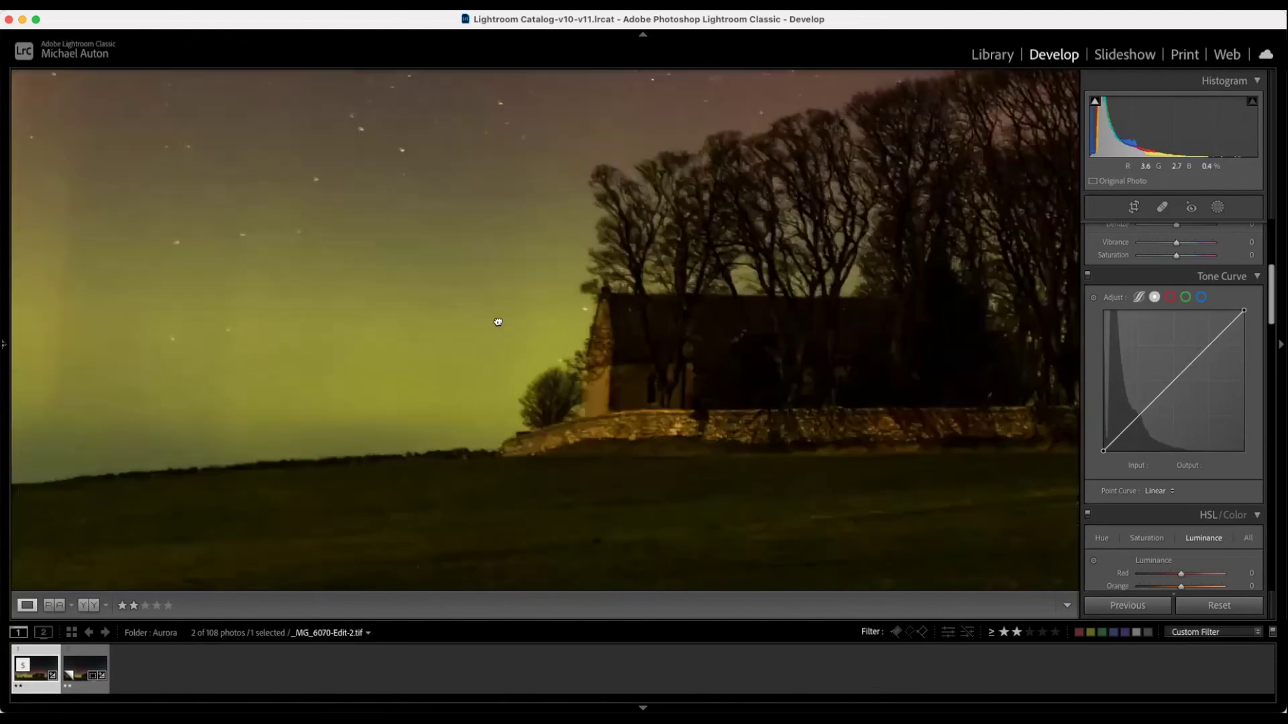
left_click_drag(452, 308, 546, 333)
left_click(546, 334)
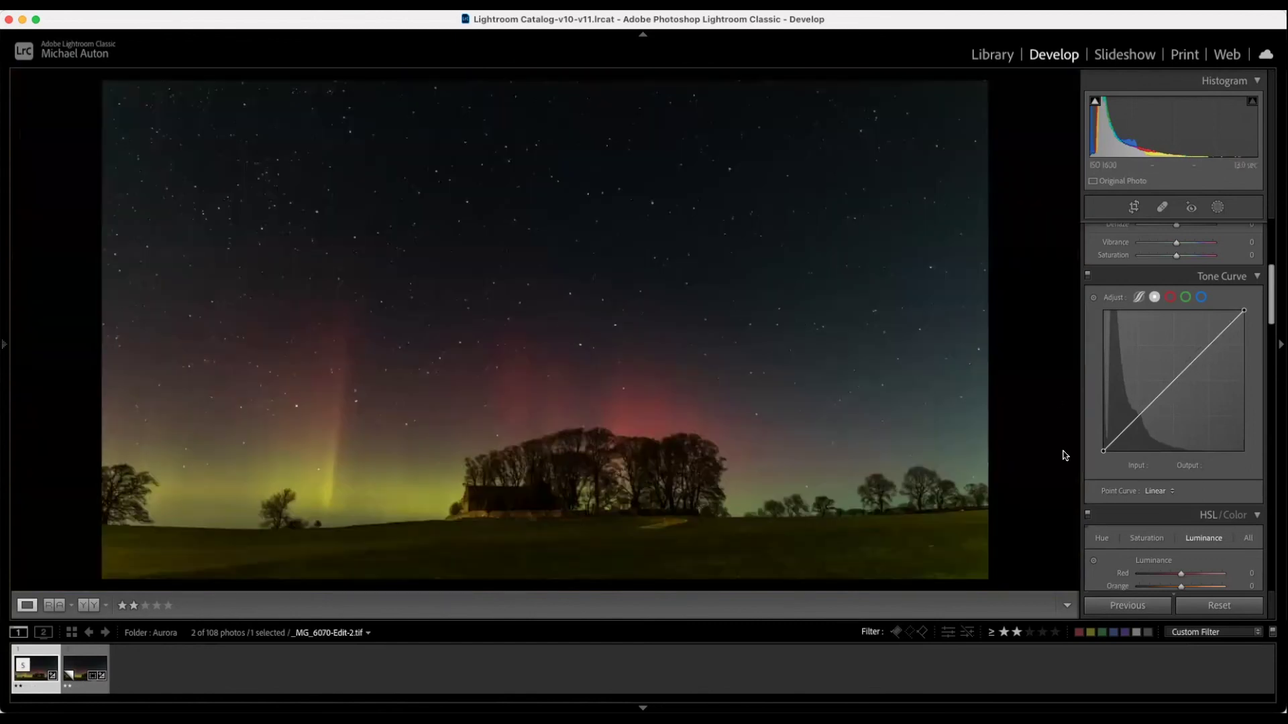
In the Basic panel, lower the white balance Temp slider to cool the denoised photo.
left_click_drag(1270, 317, 1270, 277)
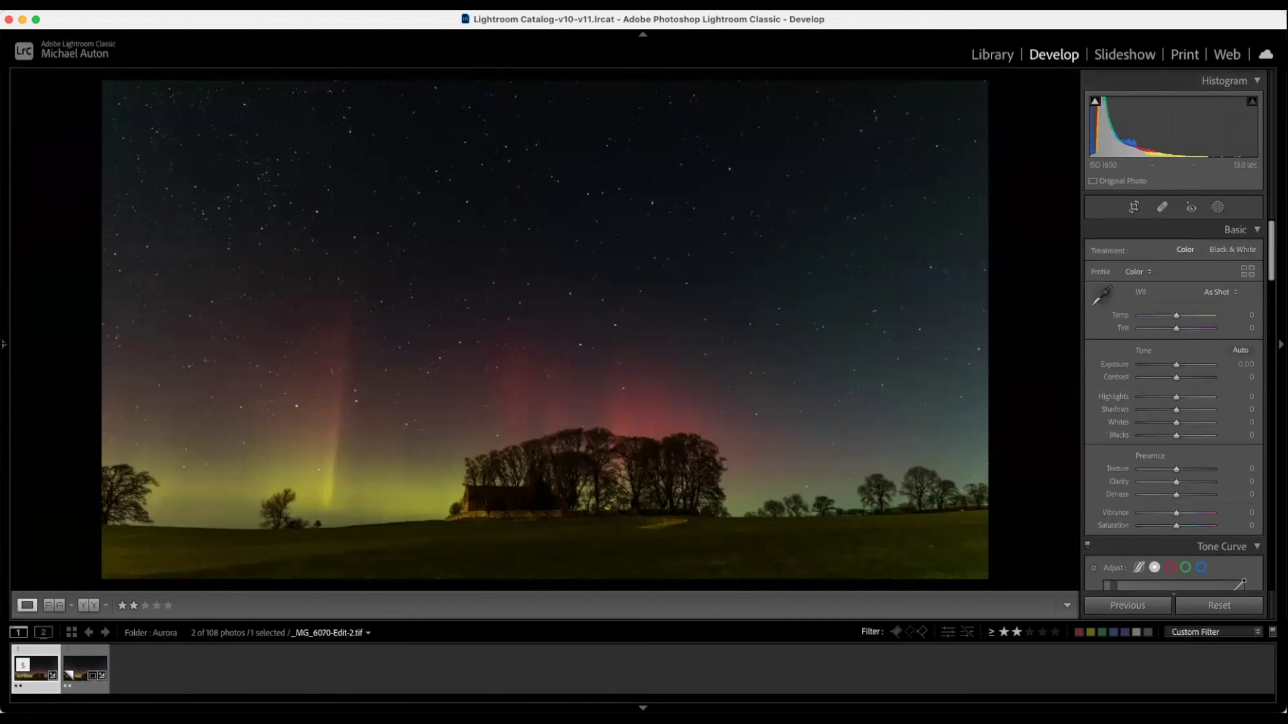
left_click(1176, 320)
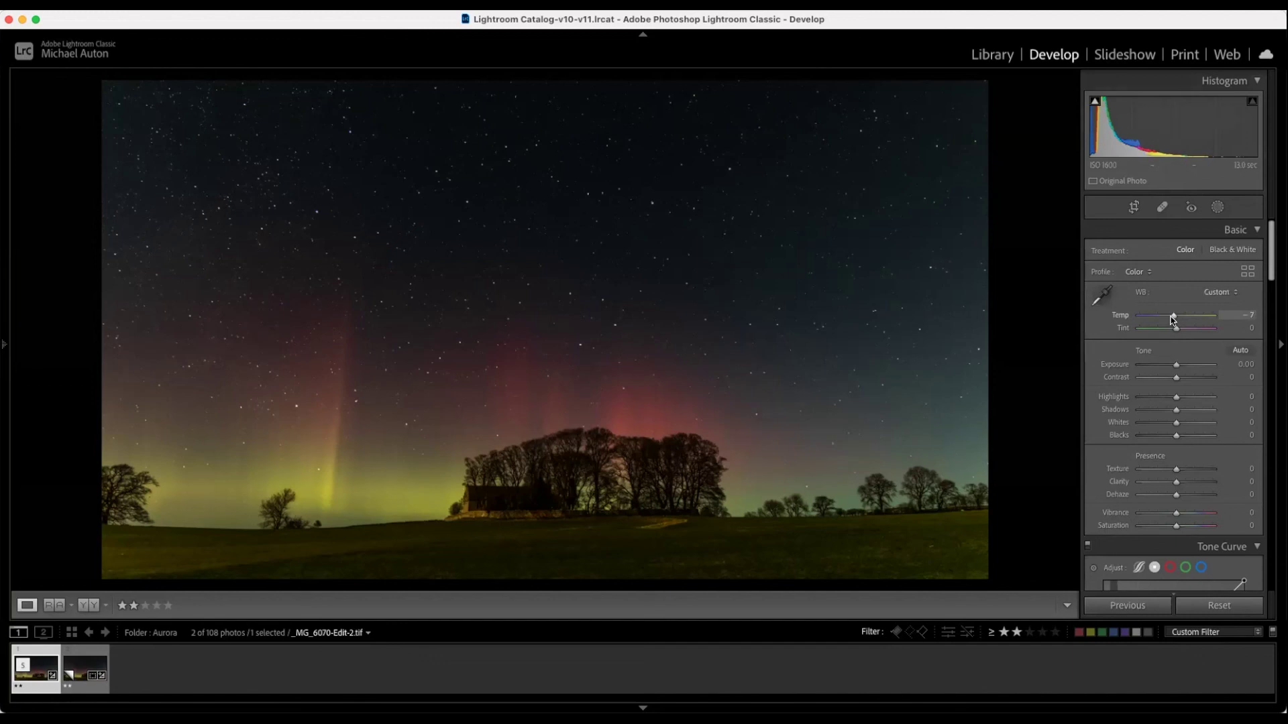